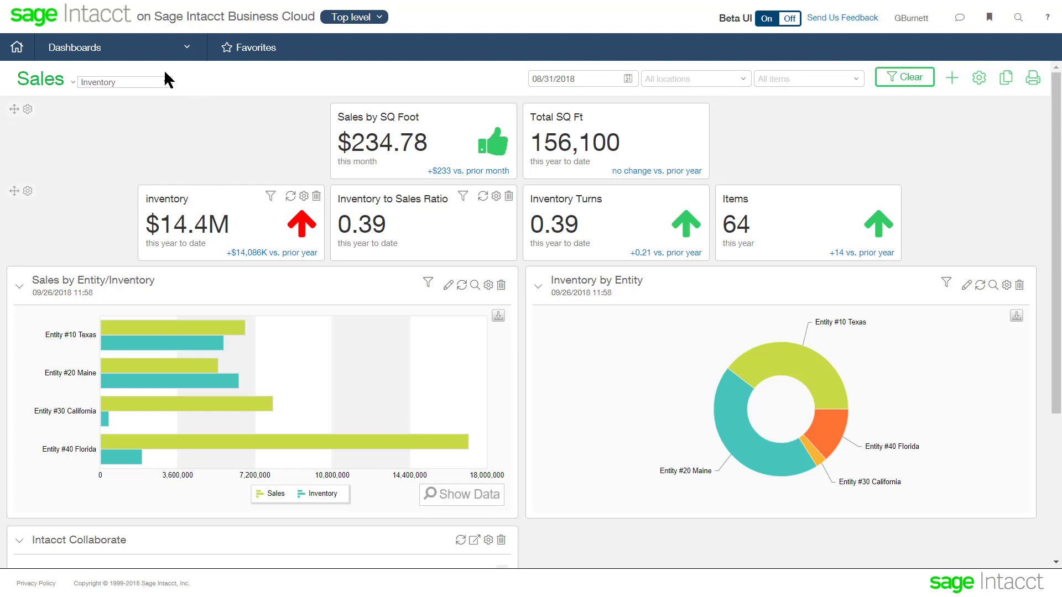
Step: Filter the Inventory Control Items list to the Inventory Items group, showing 12 items
left_click(147, 49)
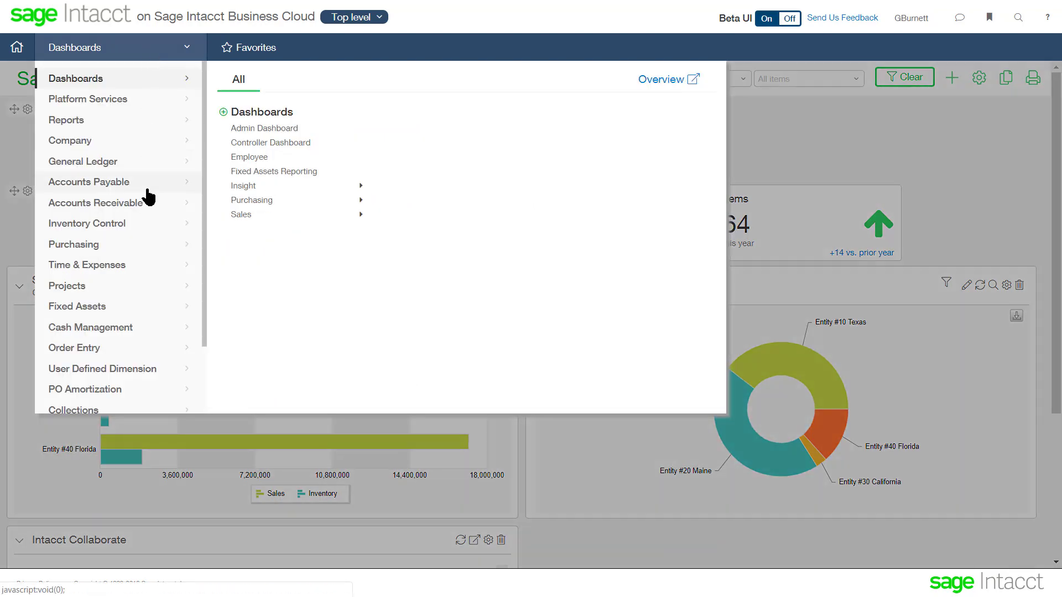
left_click(140, 223)
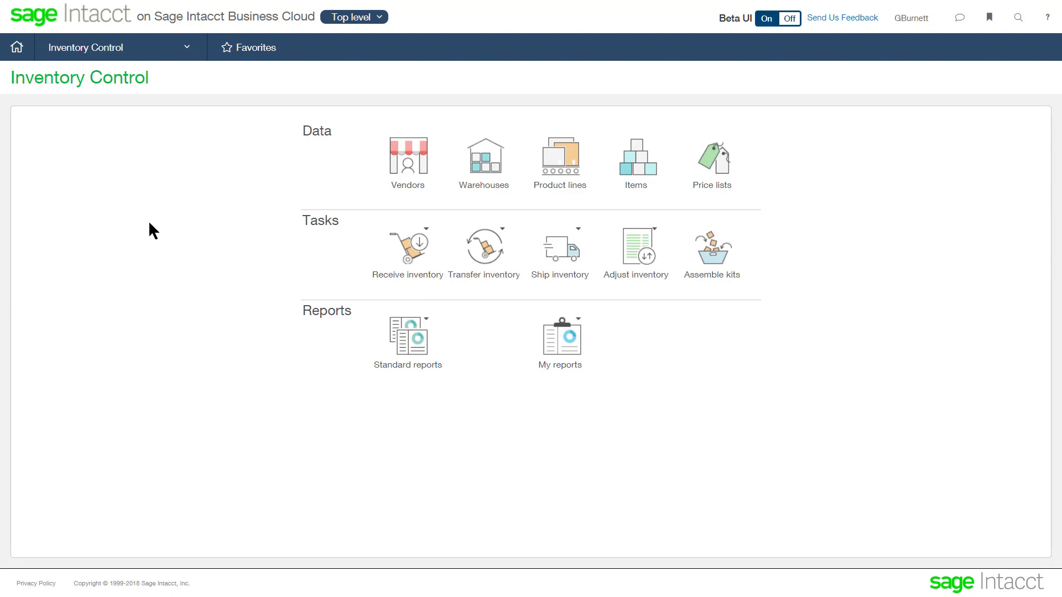
left_click(639, 165)
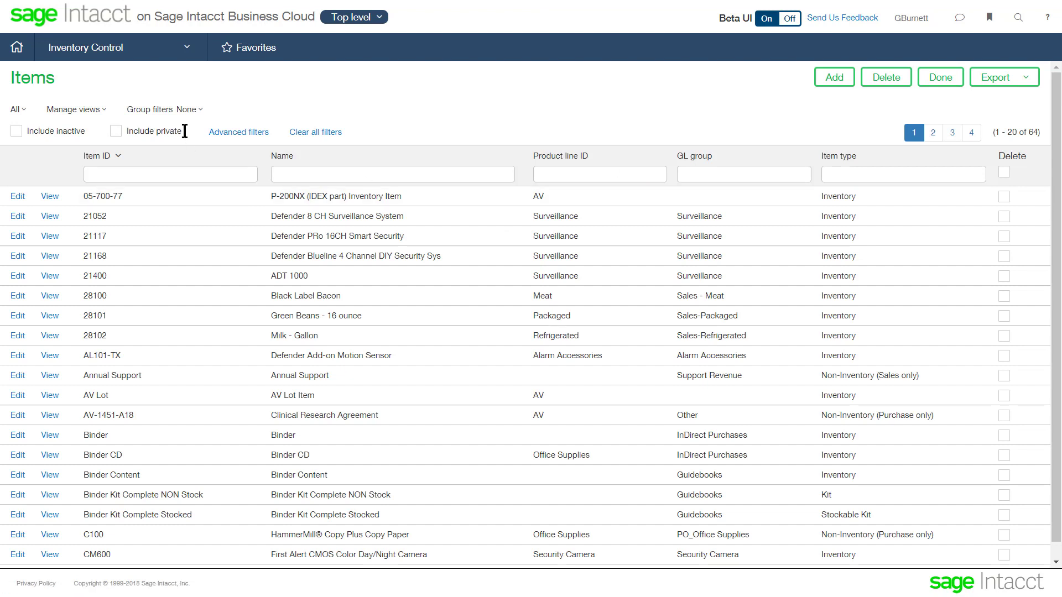
left_click(181, 112)
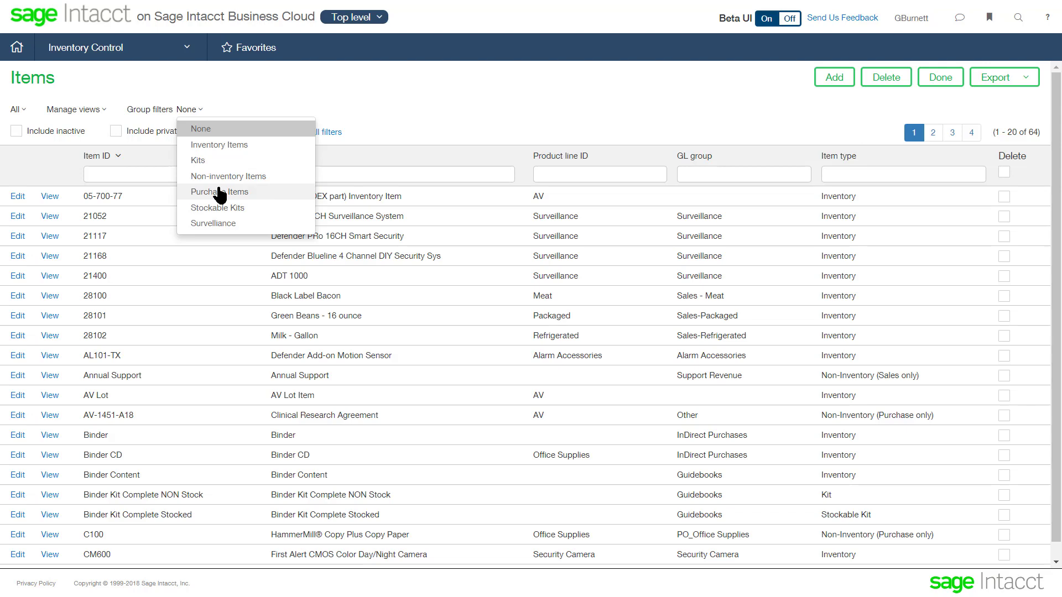
left_click(217, 145)
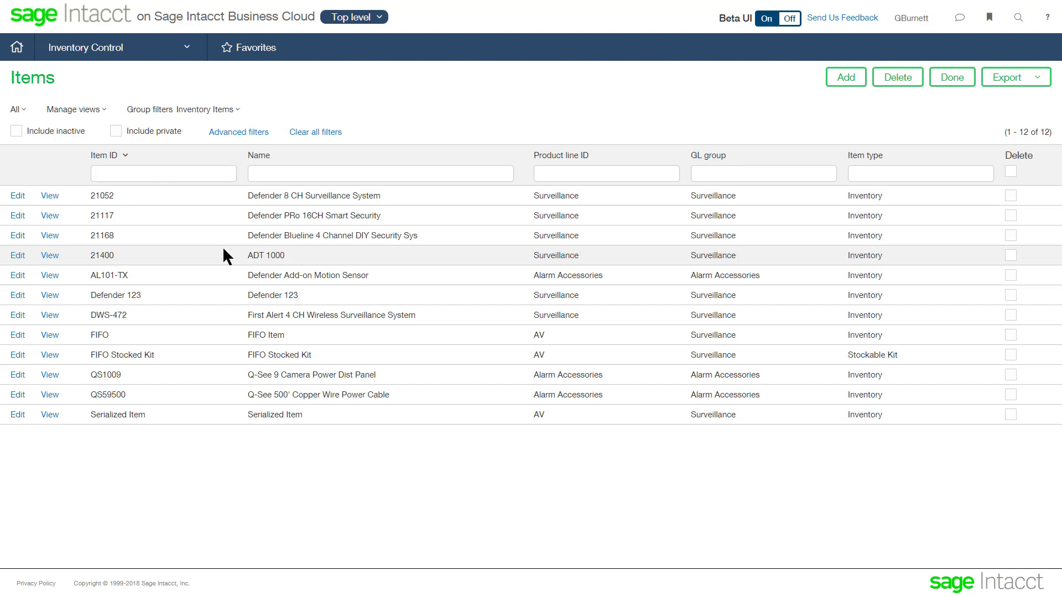
Step: Open item 21400 ADT 1000 for editing and scroll through its Item Information page
left_click(18, 256)
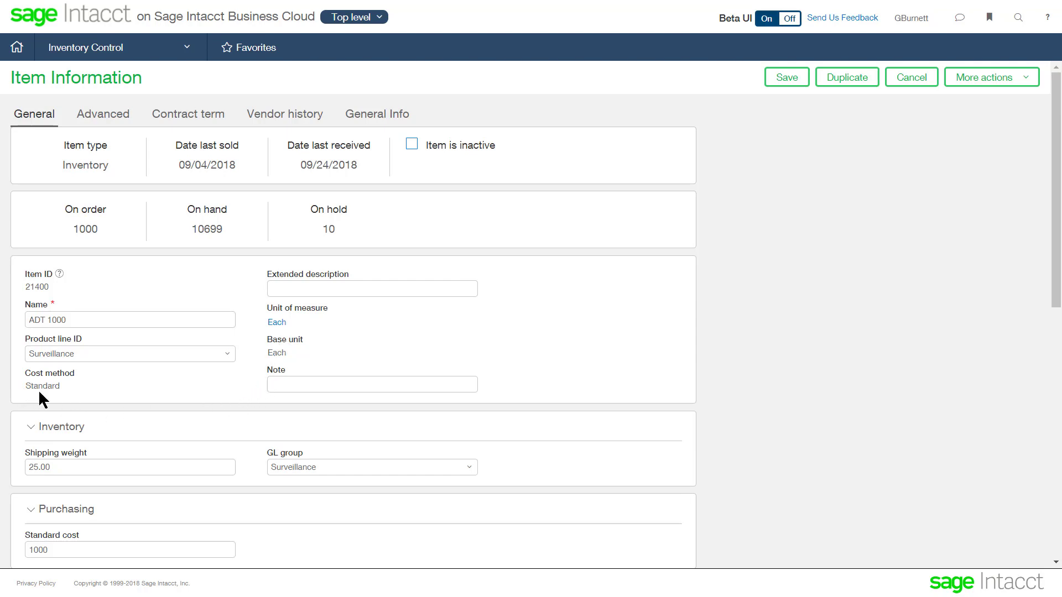
scroll(166, 395, "down", 1)
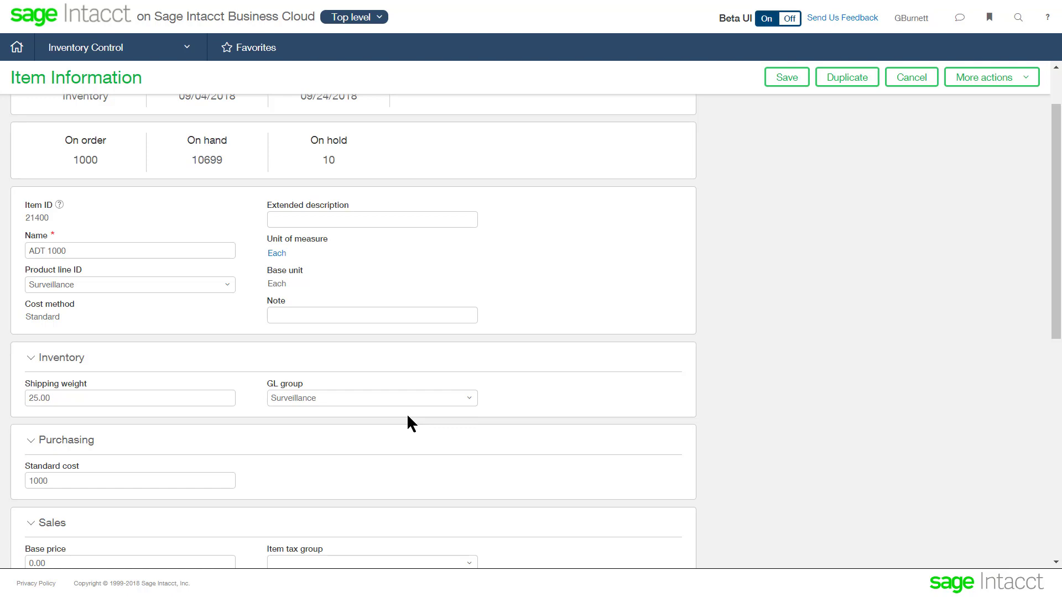
scroll(408, 418, "down", 2)
scroll(394, 421, "down", 2)
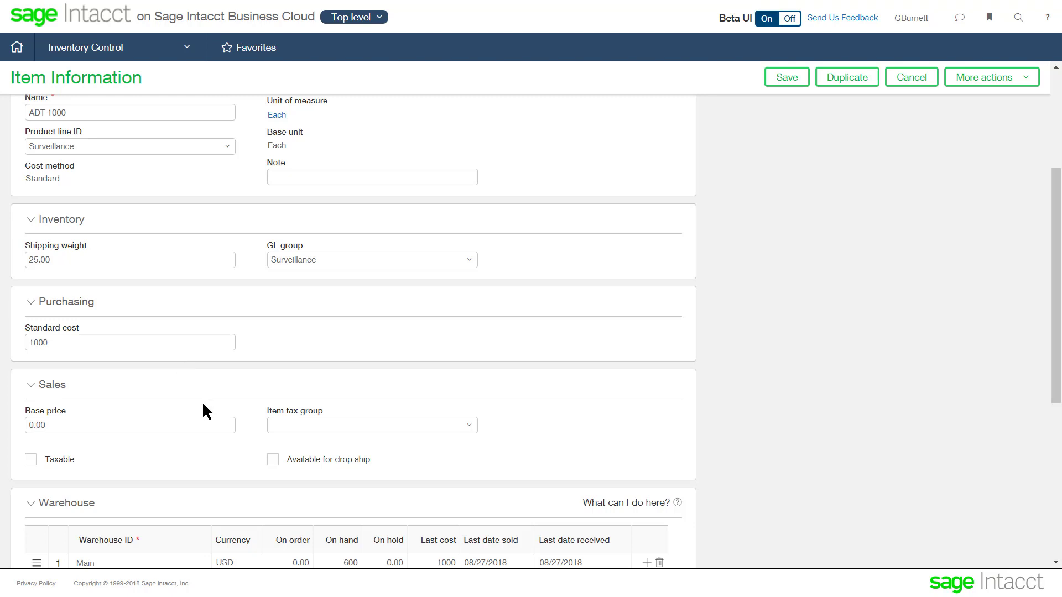
Step: Scroll down to ADT 1000's Warehouse table listing Main and Main - BU 1
scroll(205, 403, "down", 1)
scroll(204, 403, "down", 1)
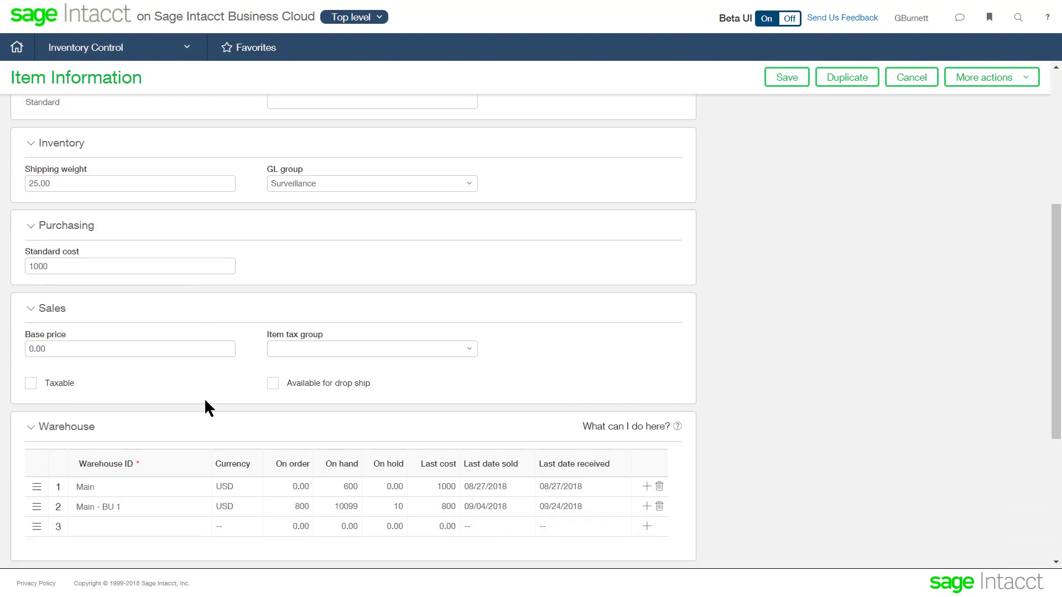
scroll(221, 387, "down", 1)
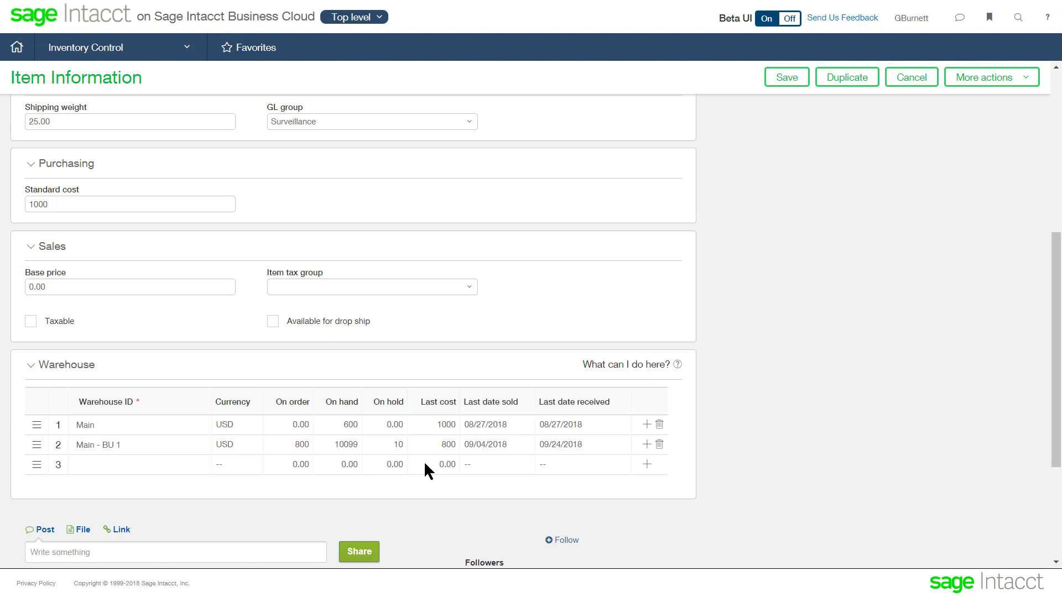
Step: Review the Main - BU 1 line's aisle, row and bin defaults, then collapse its details
left_click(266, 446)
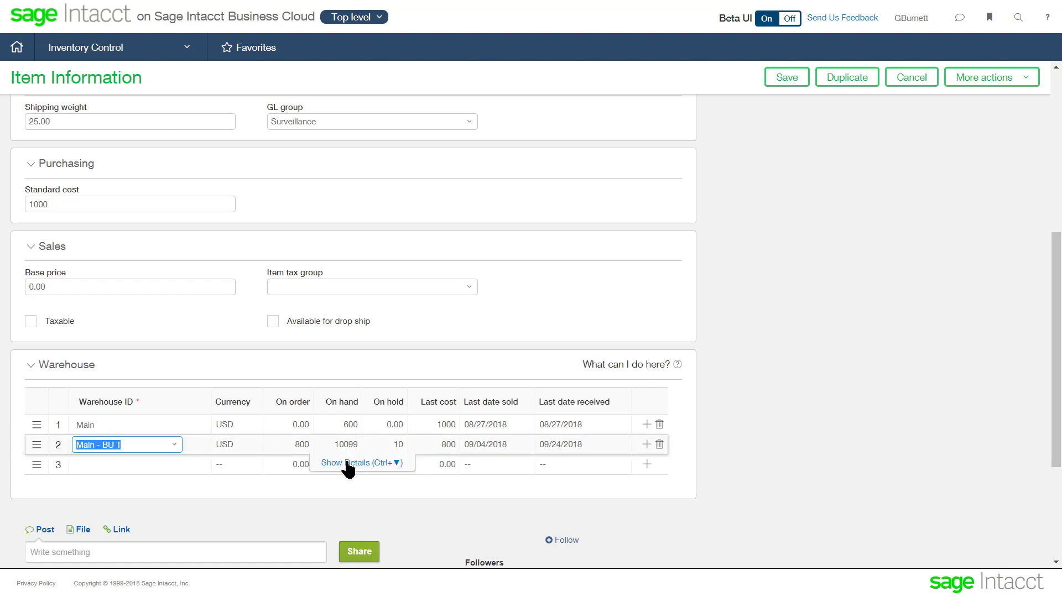
left_click(346, 464)
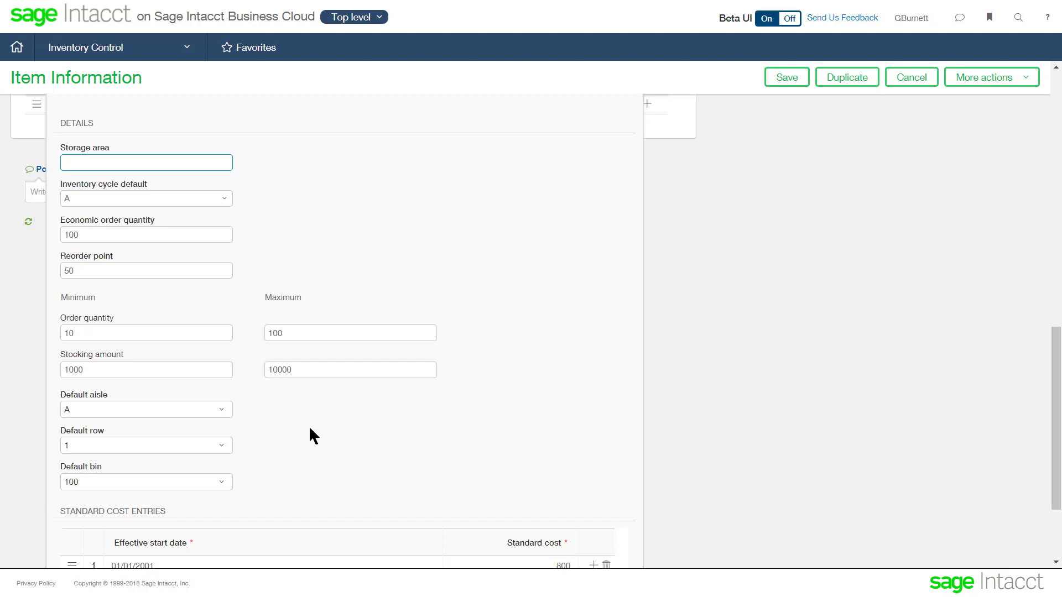
scroll(311, 429, "down", 2)
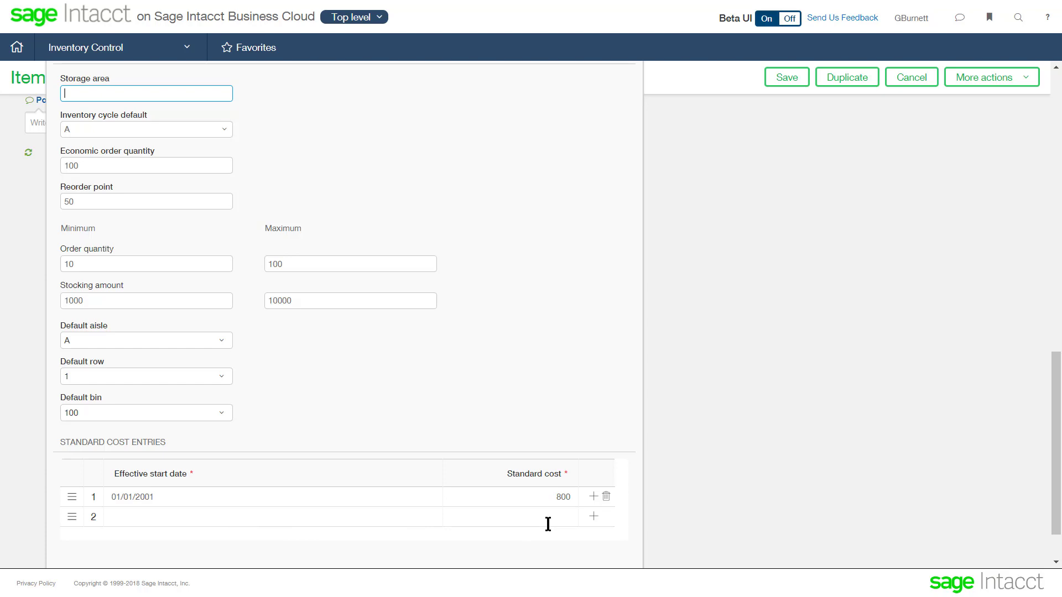
scroll(526, 511, "up", 2)
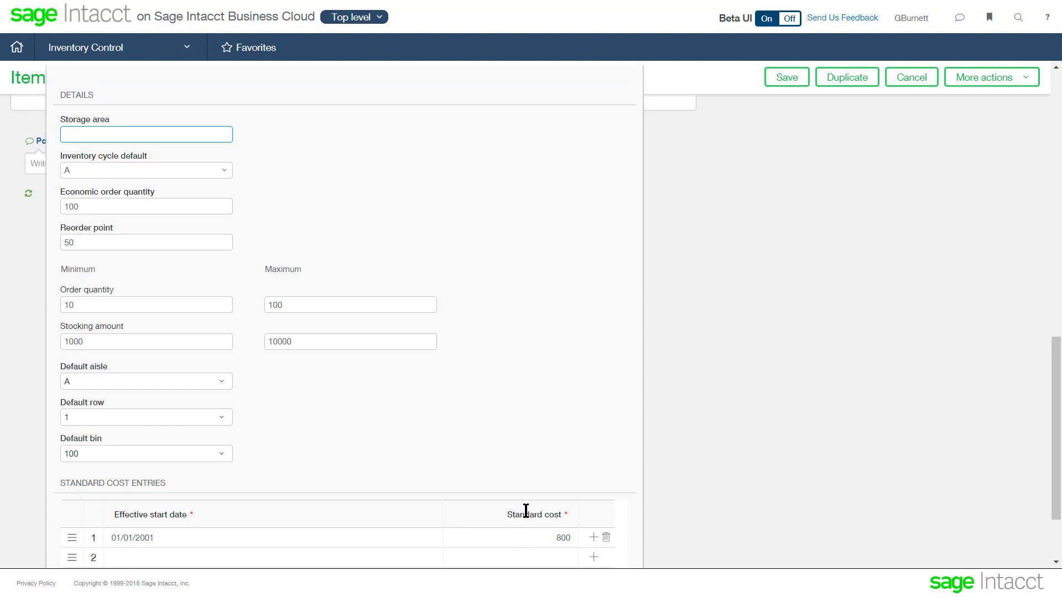
scroll(527, 511, "down", 2)
scroll(526, 507, "down", 1)
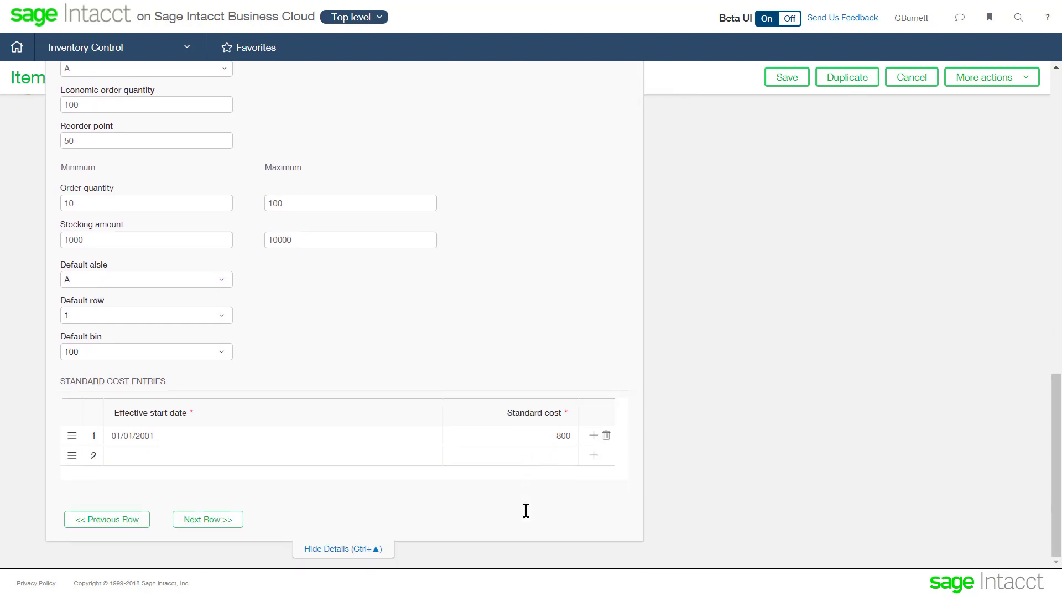
left_click(376, 547)
scroll(446, 463, "up", 3)
scroll(446, 463, "up", 5)
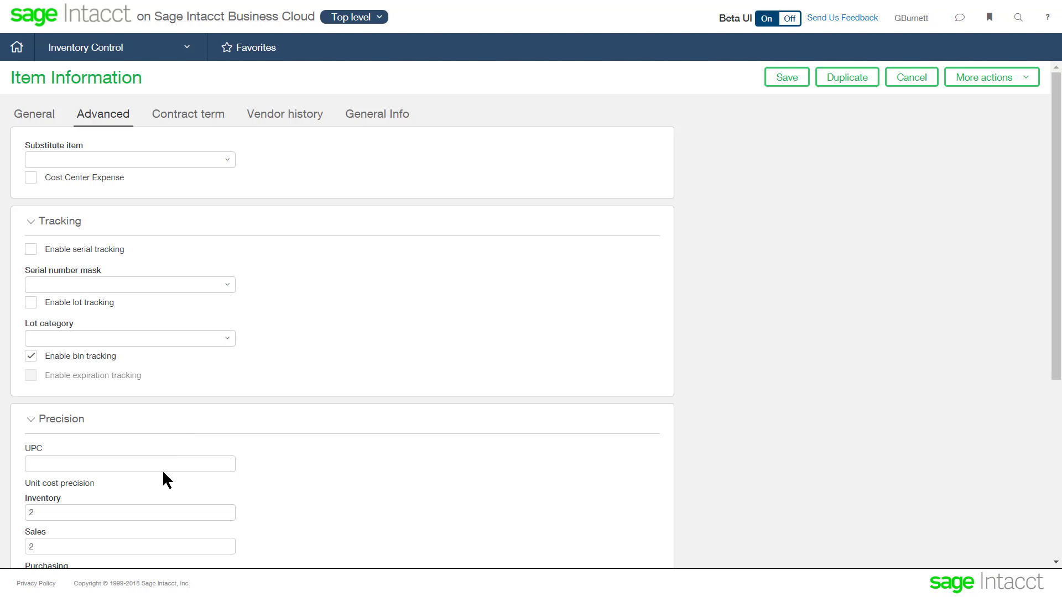
Step: Review ADT 1000's four-vendor history, then cancel back to the Items list unsaved
left_click(140, 464)
scroll(276, 465, "down", 1)
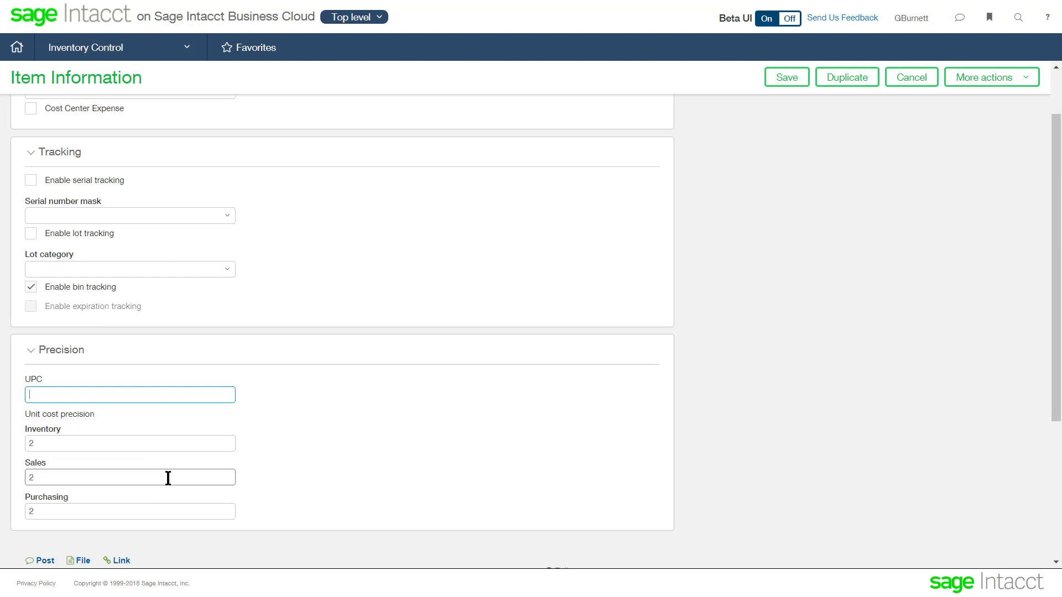
scroll(169, 478, "up", 1)
left_click(282, 116)
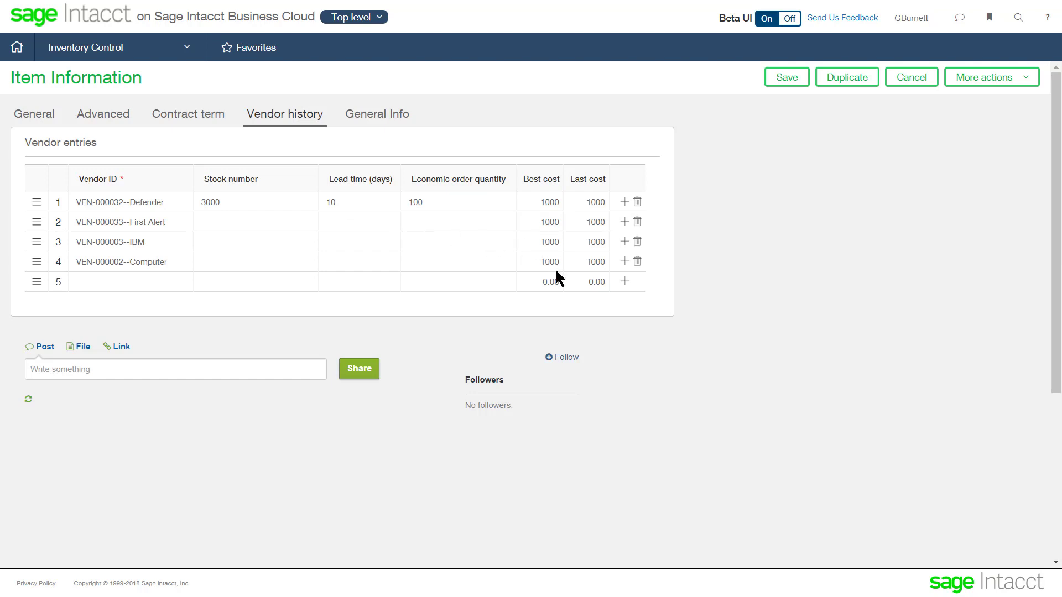
left_click(927, 83)
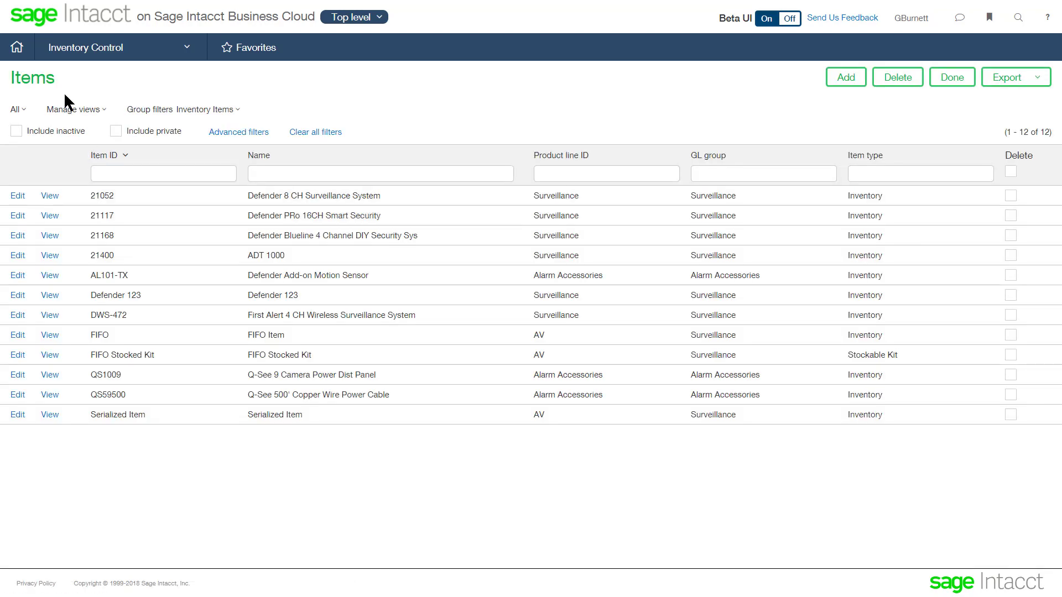
Step: Inspect warehouse Main - BU 1's aisles, rows and bins, then return to the Inventory Control overview
left_click(106, 55)
left_click(658, 80)
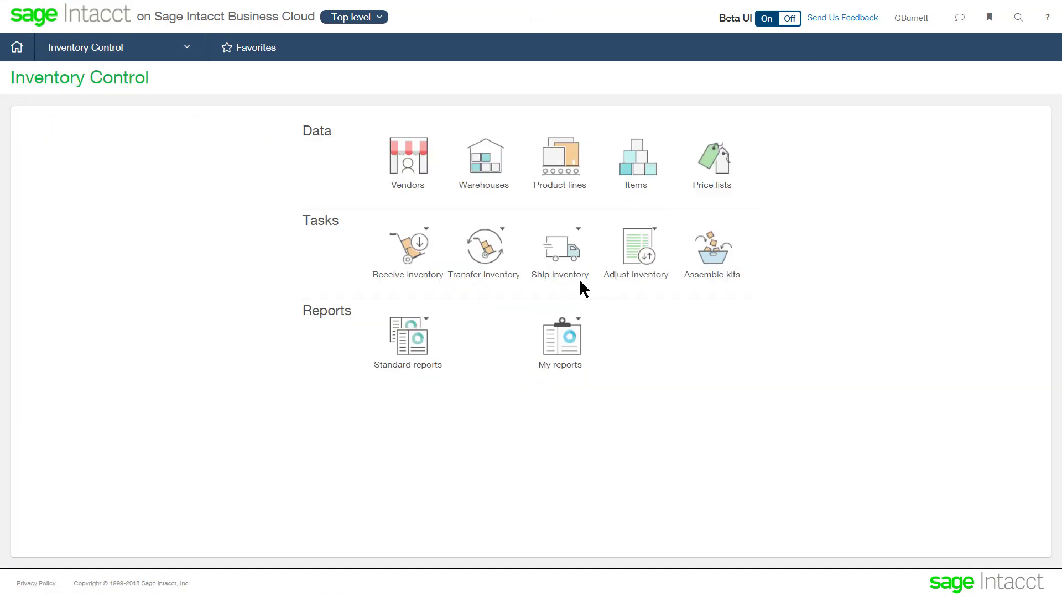
left_click(489, 178)
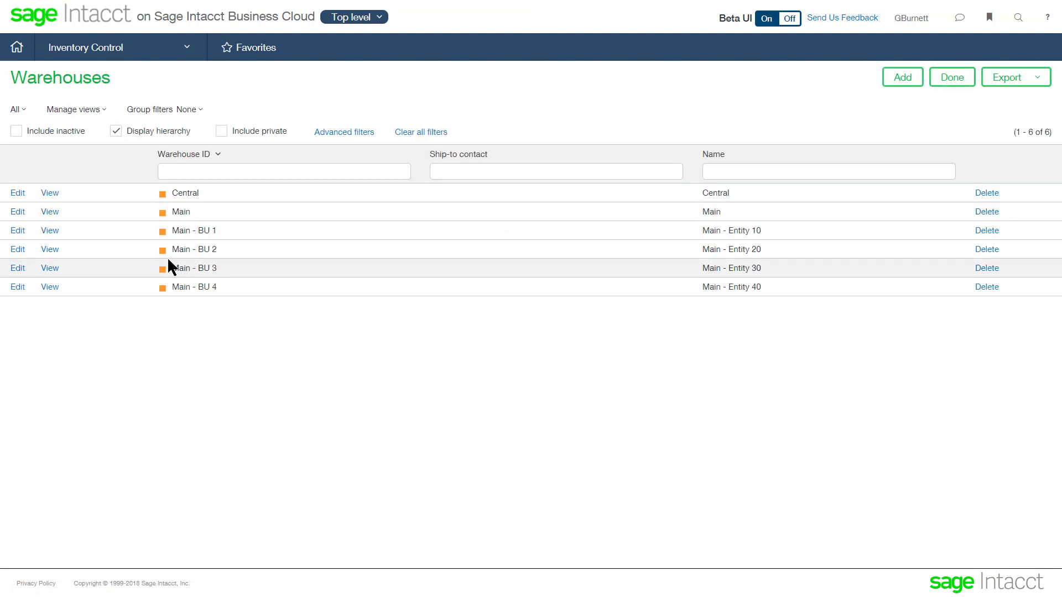
left_click(49, 232)
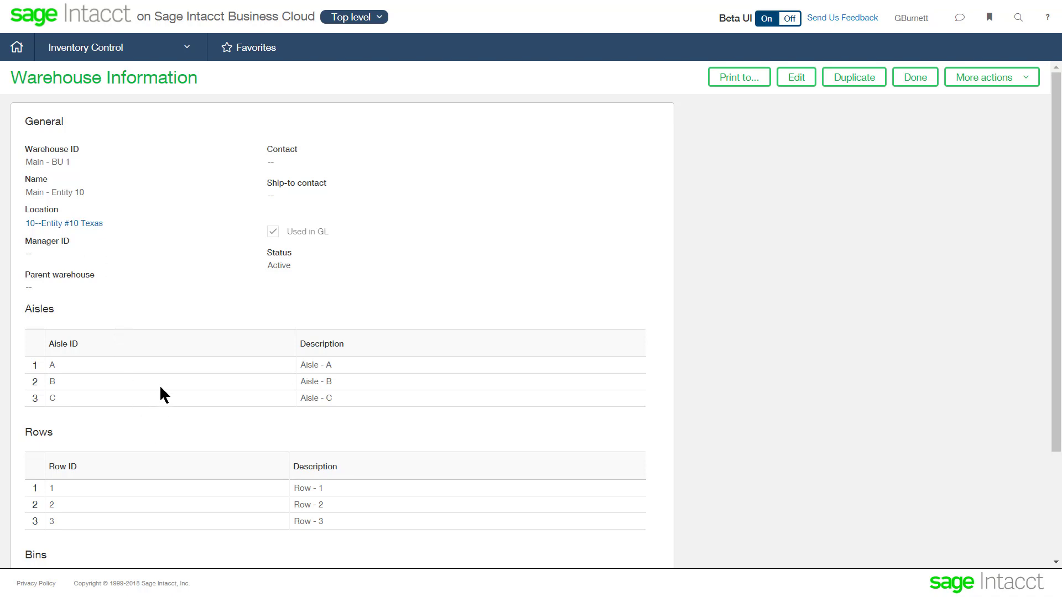
scroll(172, 397, "down", 1)
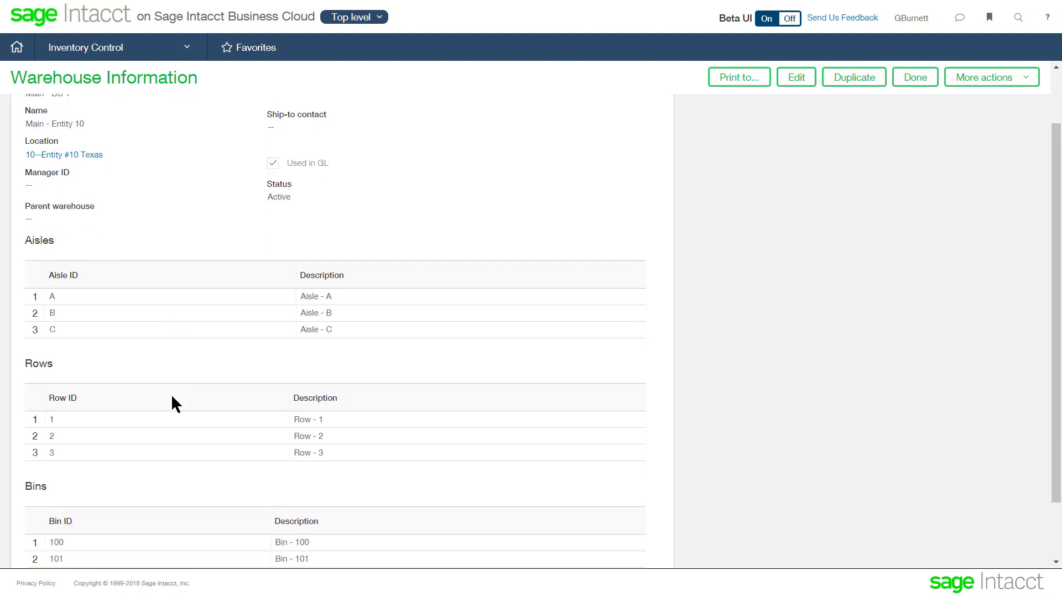
scroll(172, 397, "down", 1)
scroll(172, 397, "up", 2)
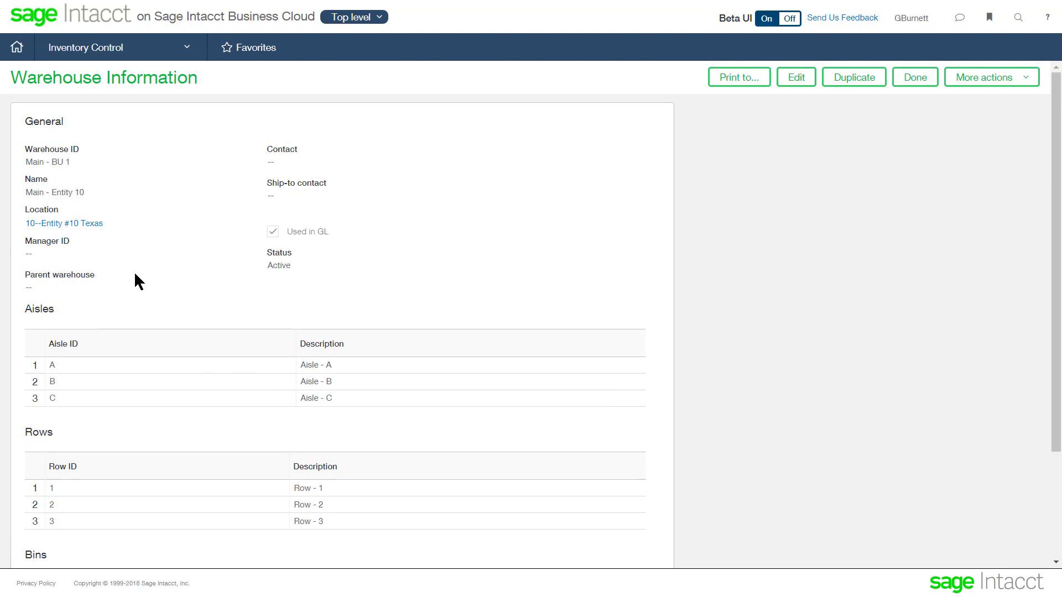
left_click(921, 78)
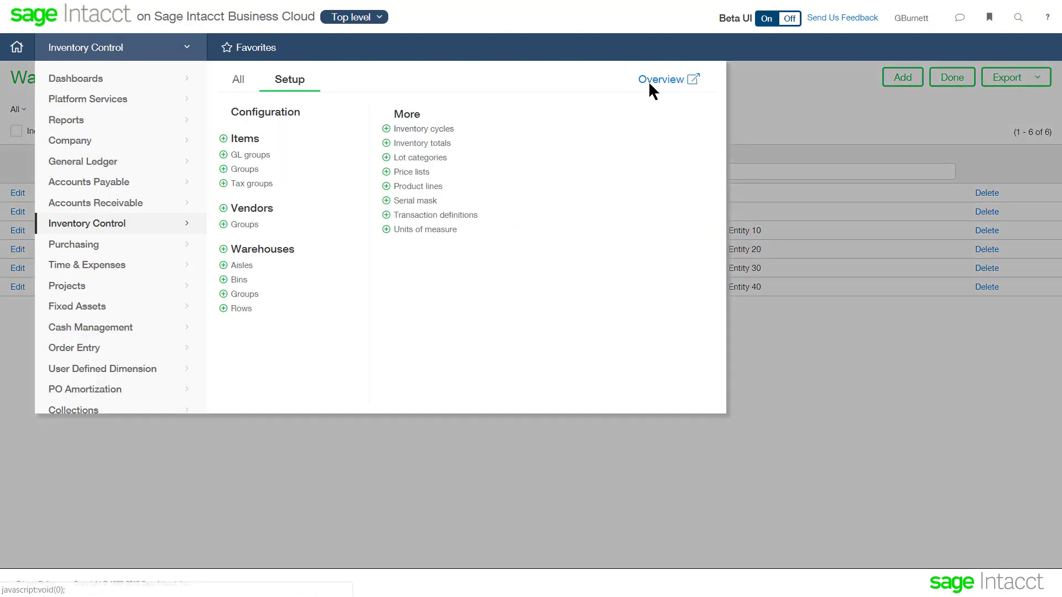
left_click(650, 82)
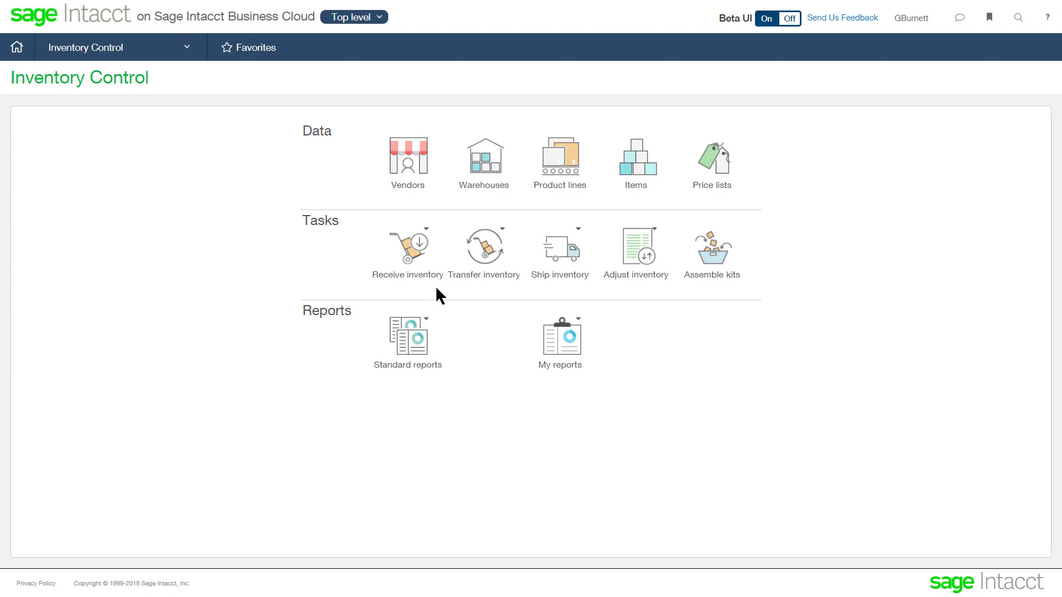
left_click(427, 230)
left_click(503, 231)
left_click(578, 231)
left_click(654, 229)
Step: Filter the Items list to the Stockable Kits group, showing three kits
left_click(639, 169)
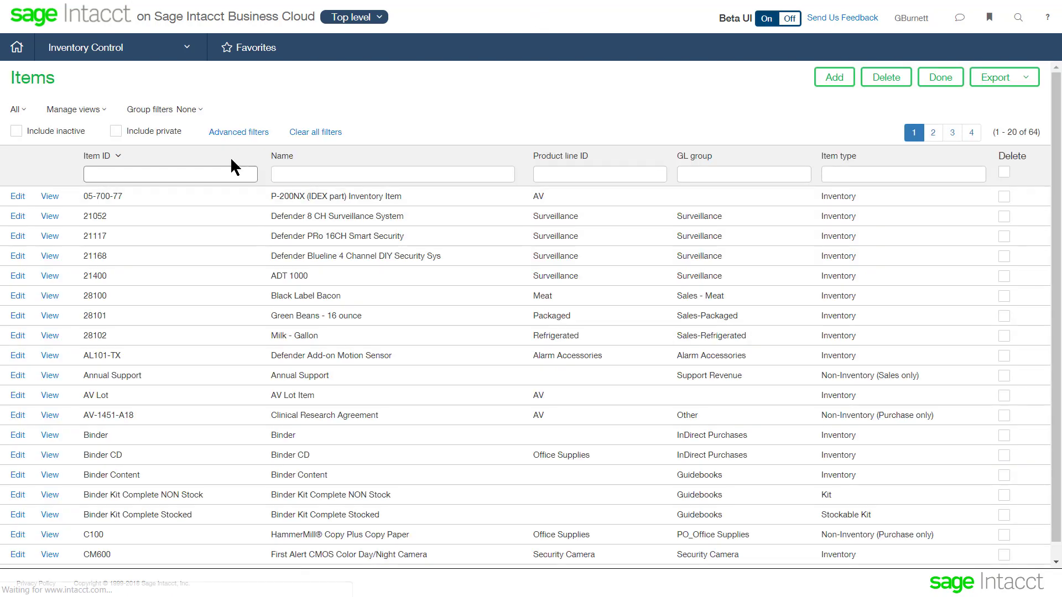
left_click(187, 110)
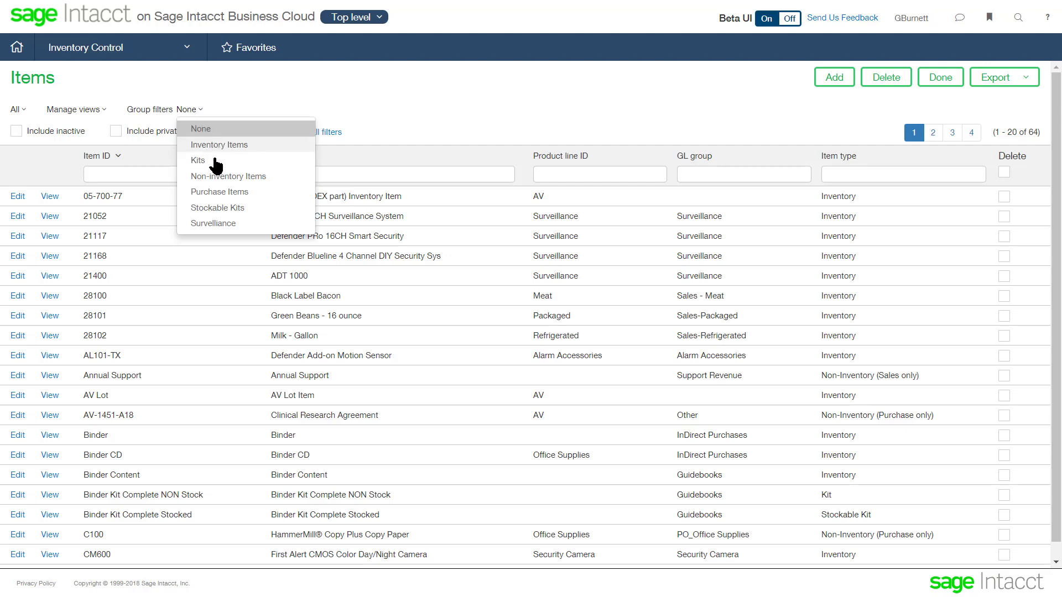
left_click(217, 209)
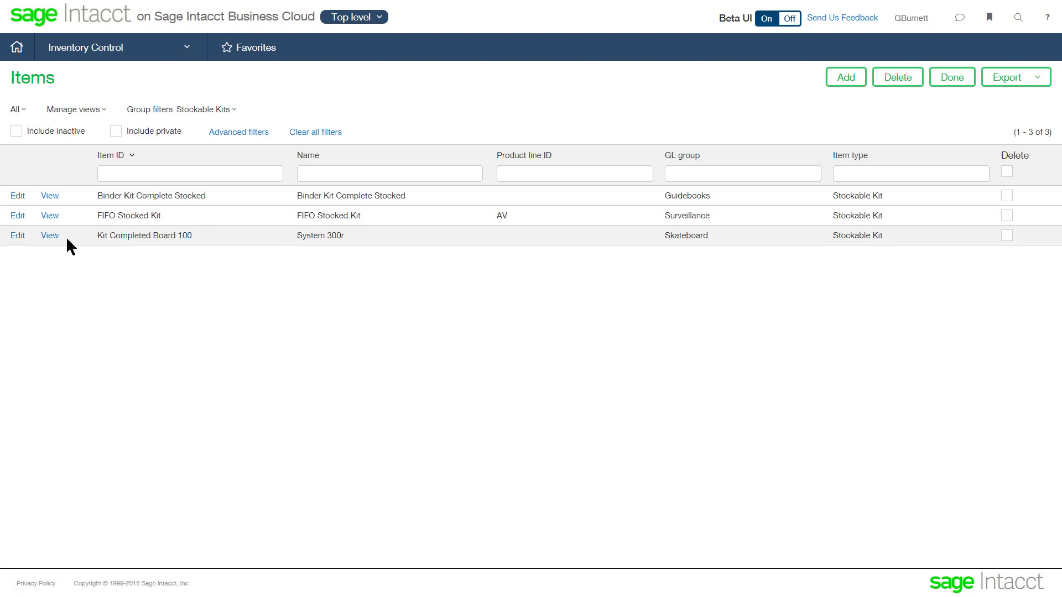
Step: View Kit Completed Board 100's components, then return to the list
left_click(48, 236)
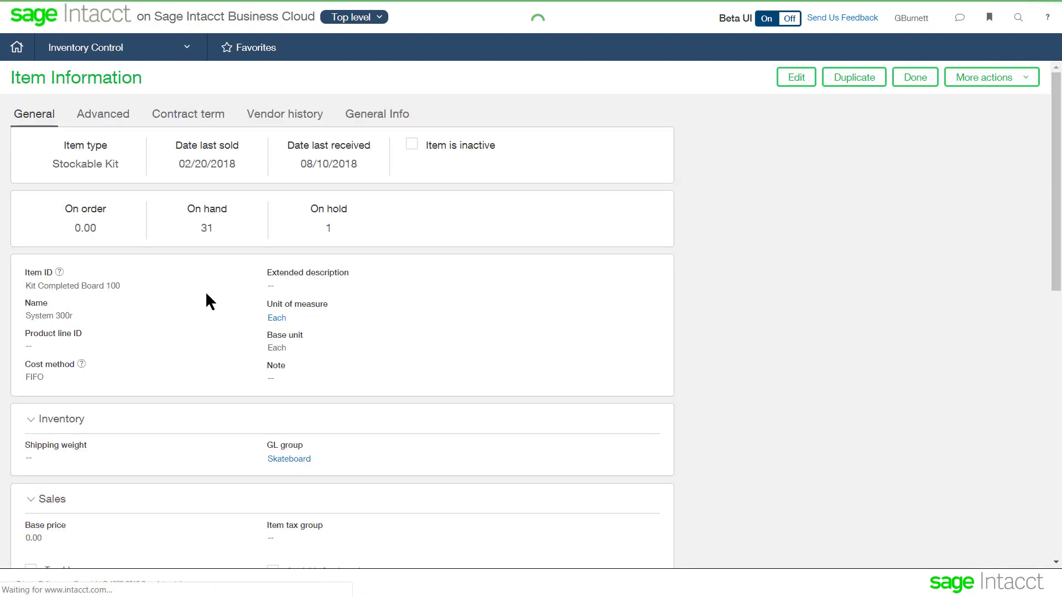
scroll(244, 305, "down", 1)
scroll(243, 305, "down", 1)
scroll(244, 306, "down", 2)
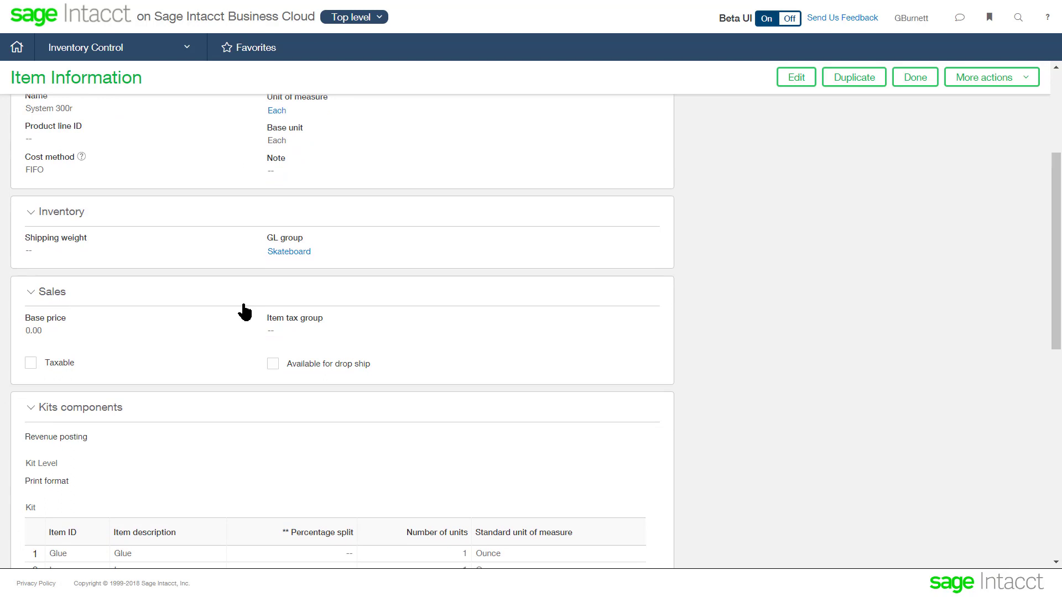
scroll(243, 305, "down", 1)
scroll(246, 311, "down", 1)
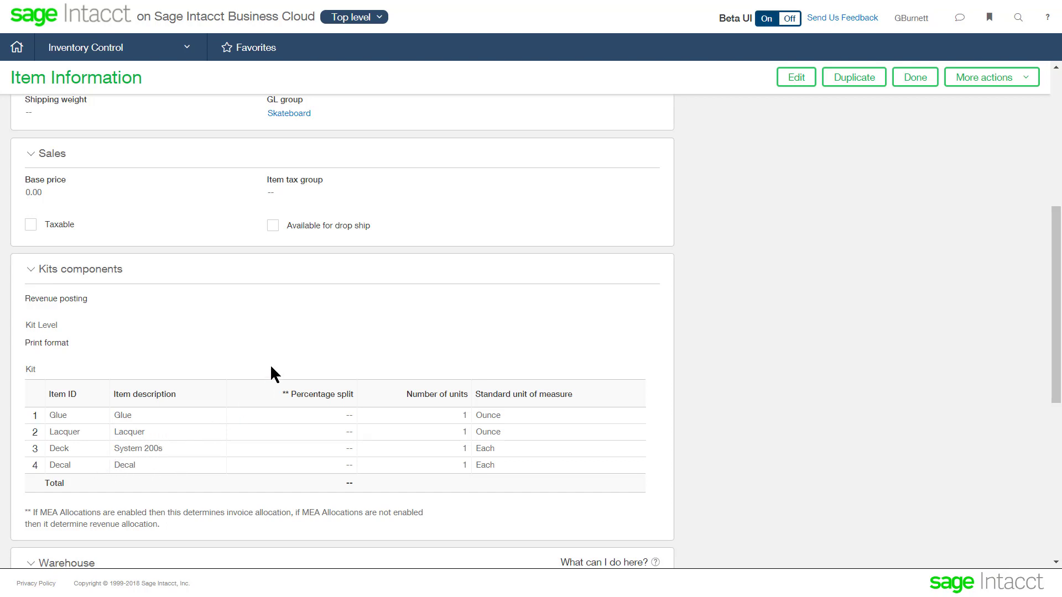
scroll(271, 367, "up", 4)
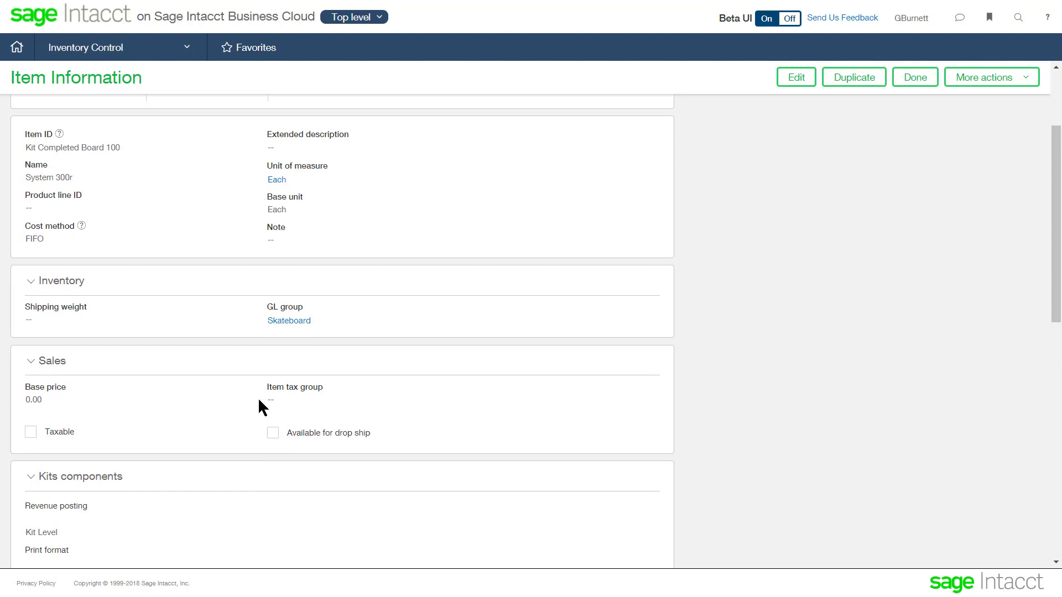
scroll(259, 400, "up", 1)
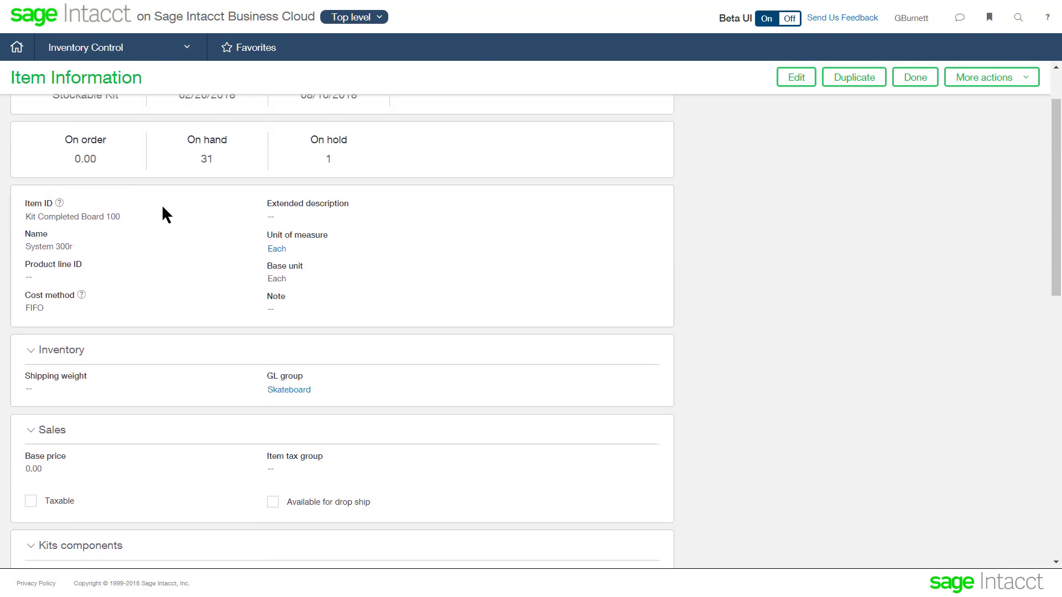
scroll(218, 168, "up", 1)
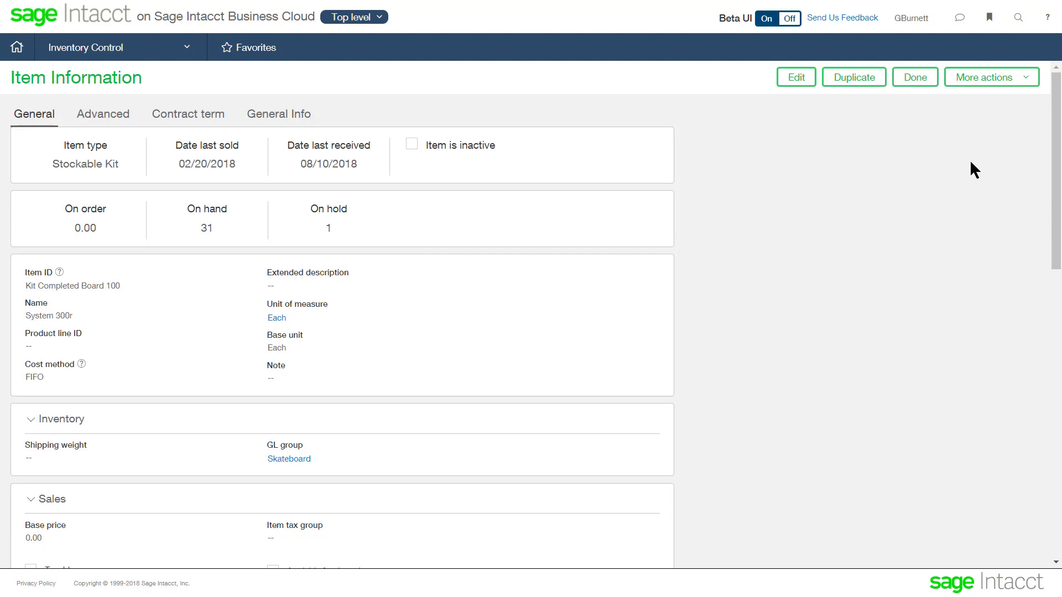
left_click(915, 80)
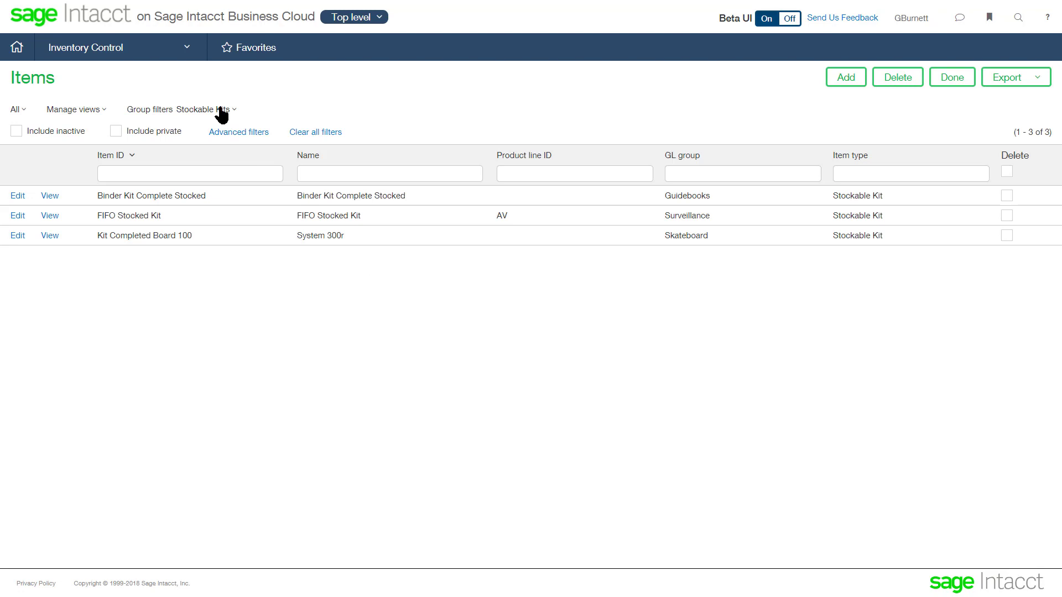
Step: Filter Items to the Kits group and review Binder Kit Complete NON Stock's three components
left_click(210, 112)
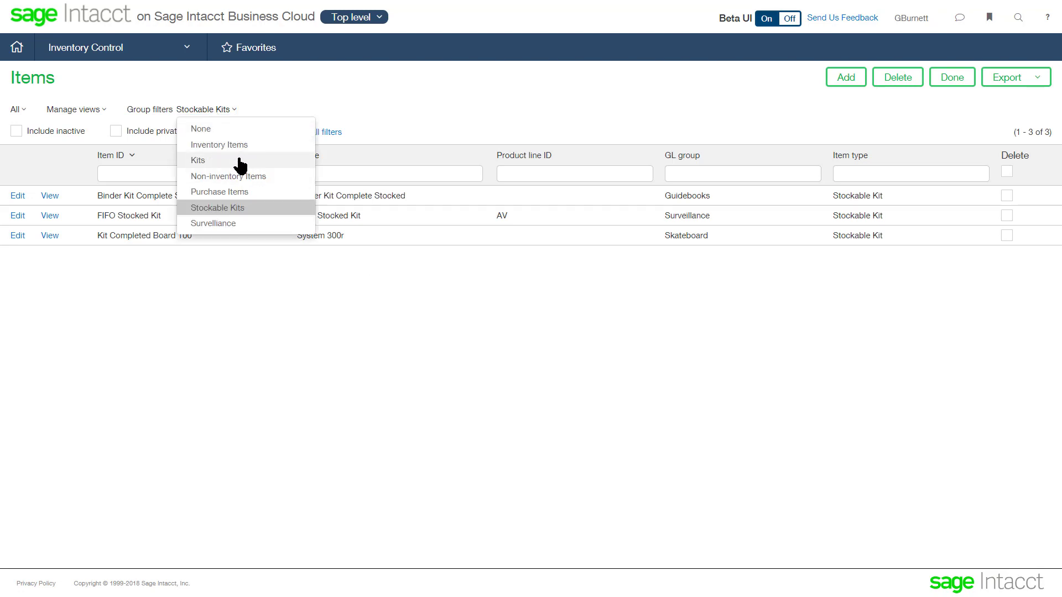
left_click(238, 162)
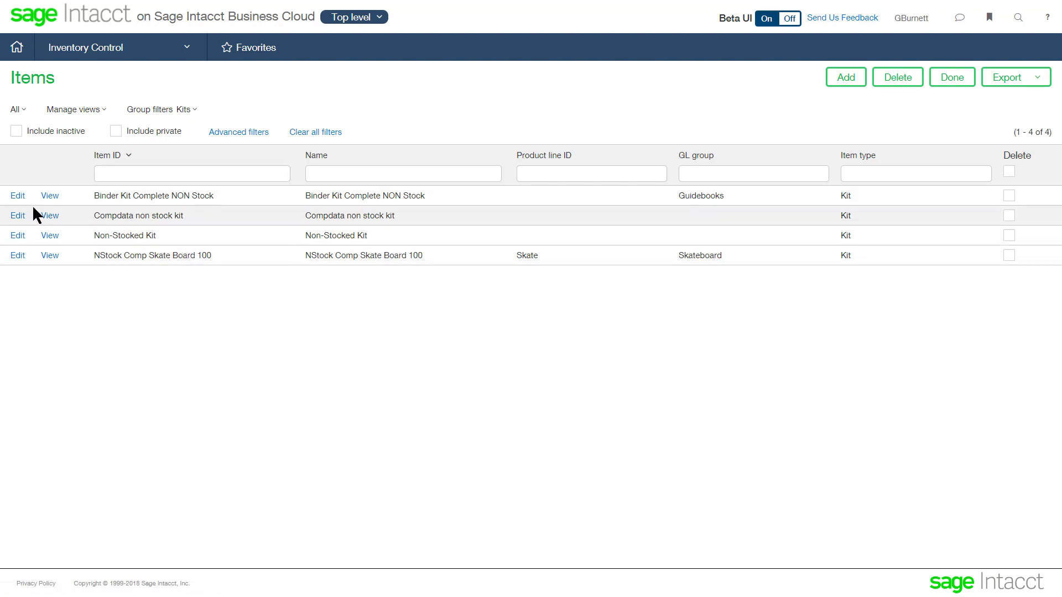
left_click(48, 198)
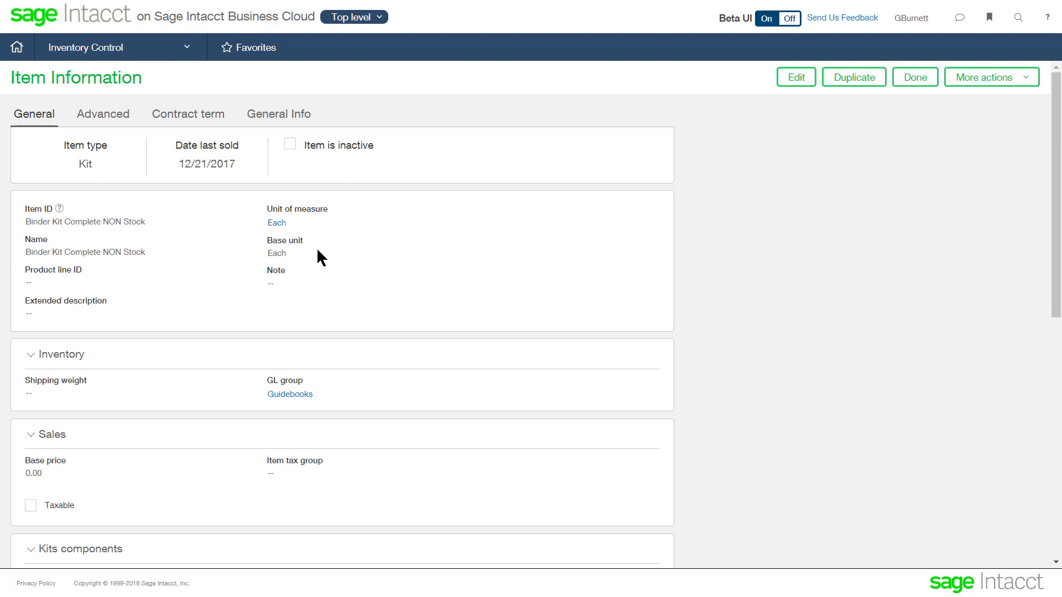
scroll(390, 237, "down", 1)
scroll(393, 240, "down", 2)
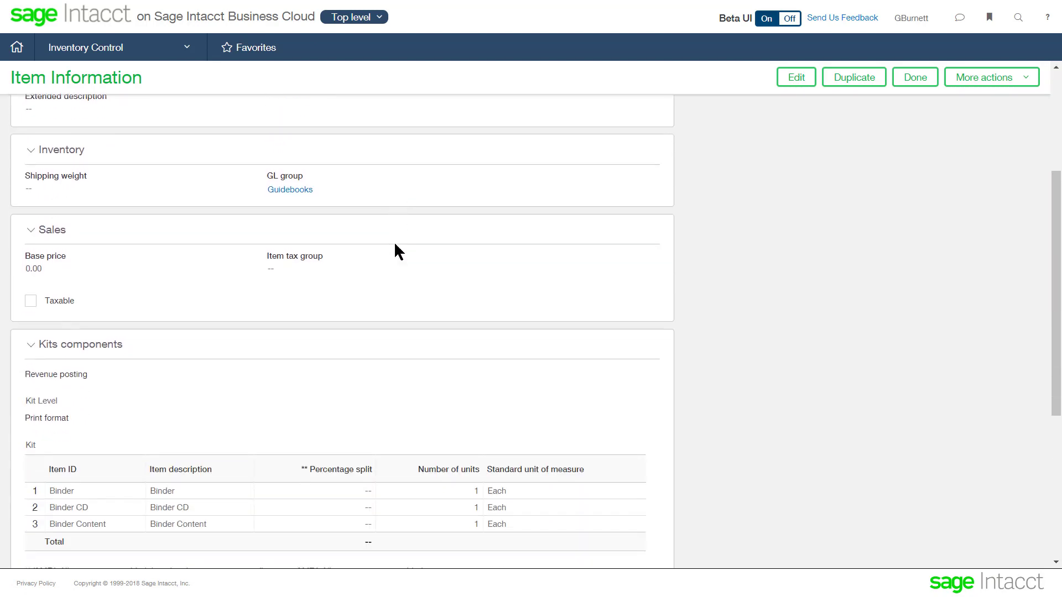
scroll(393, 242, "down", 2)
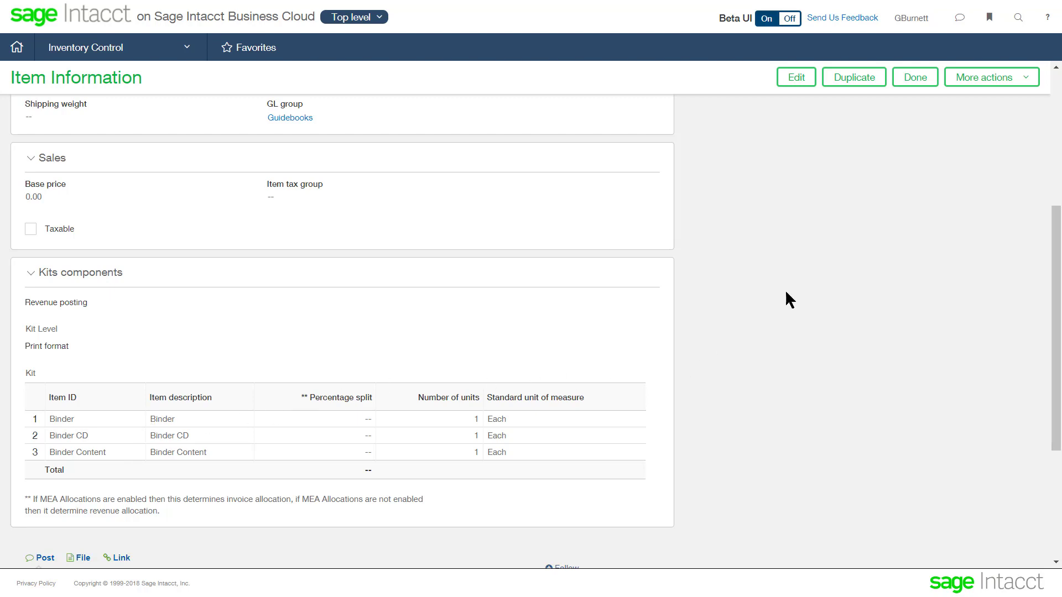
left_click(921, 81)
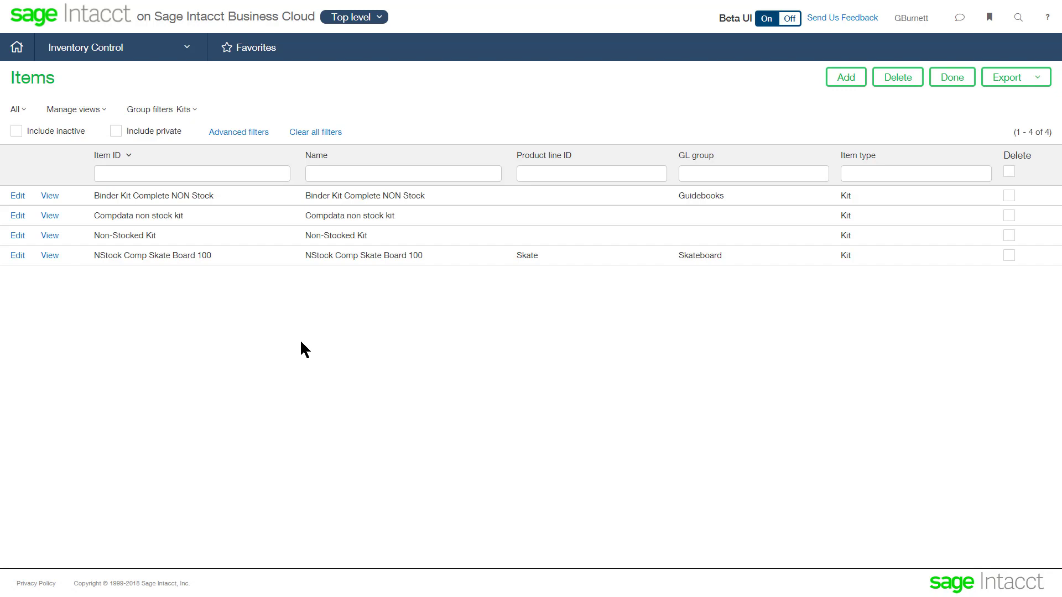
Step: Go to the Purchasing overview and bring up the purchase order type choices
left_click(135, 65)
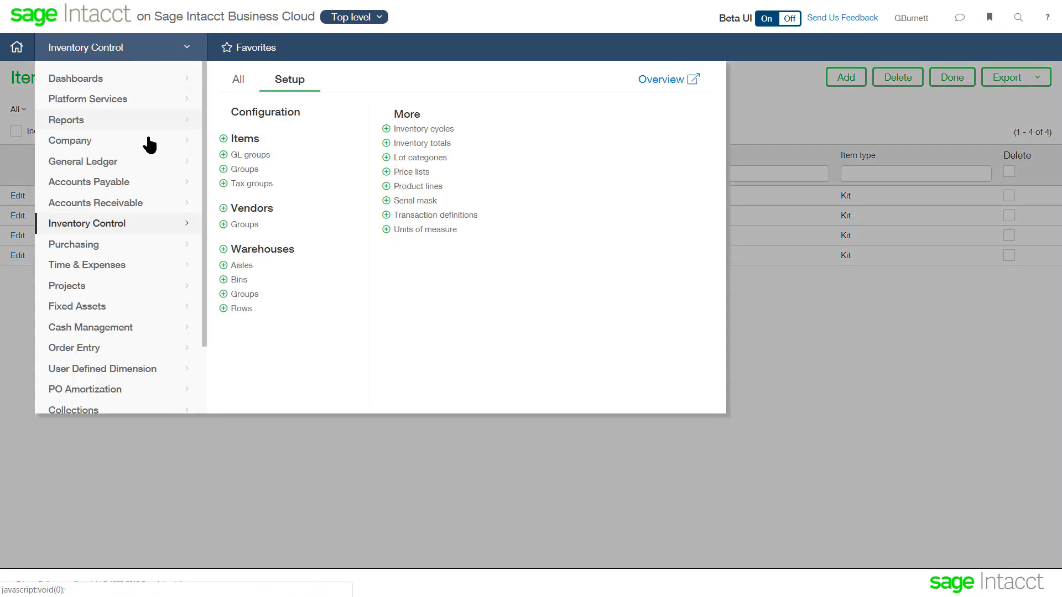
left_click(156, 245)
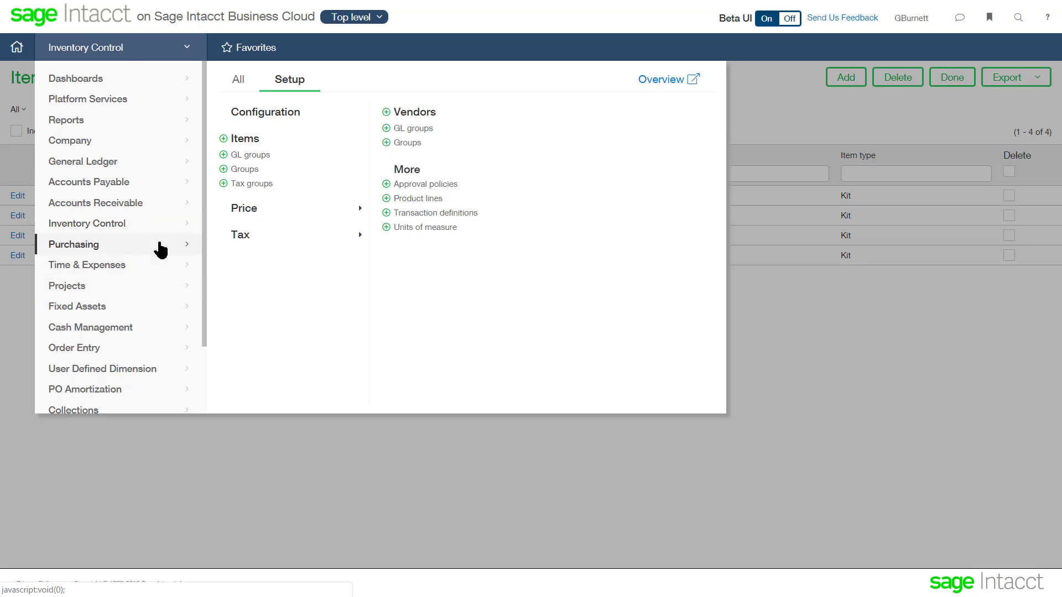
left_click(238, 81)
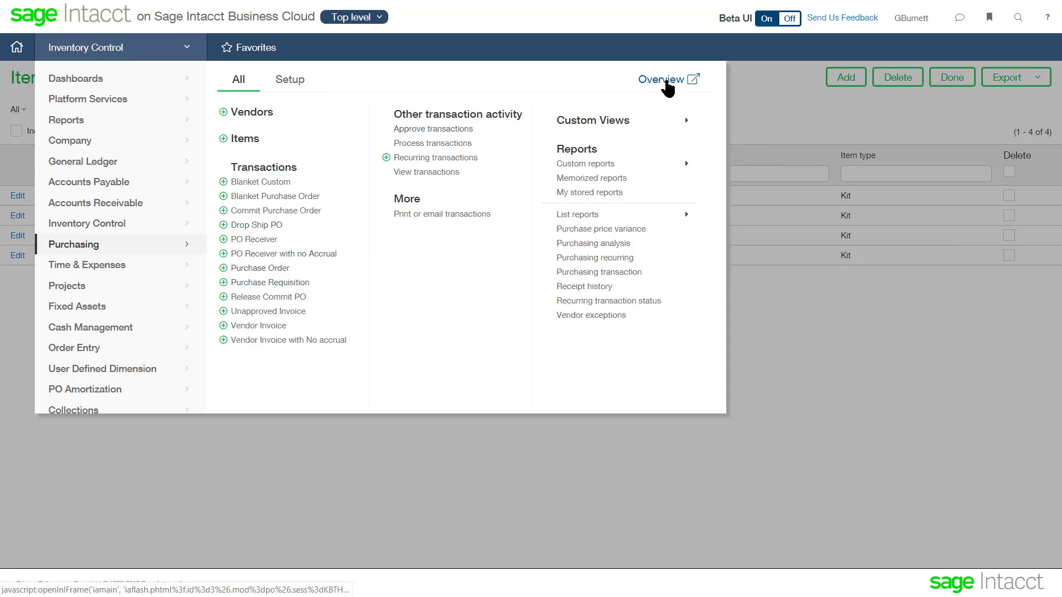
left_click(664, 81)
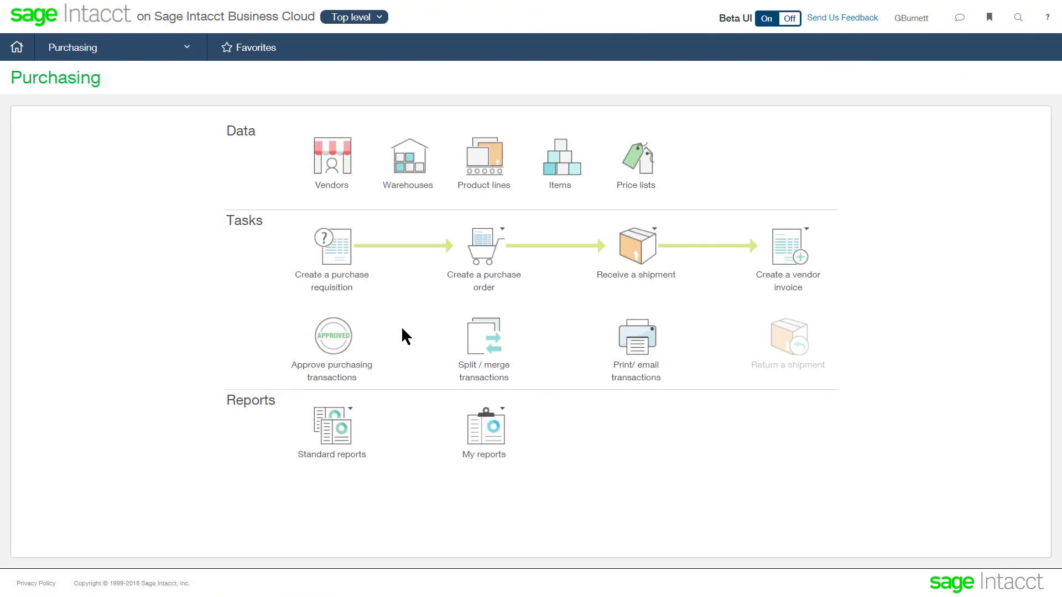
left_click(487, 268)
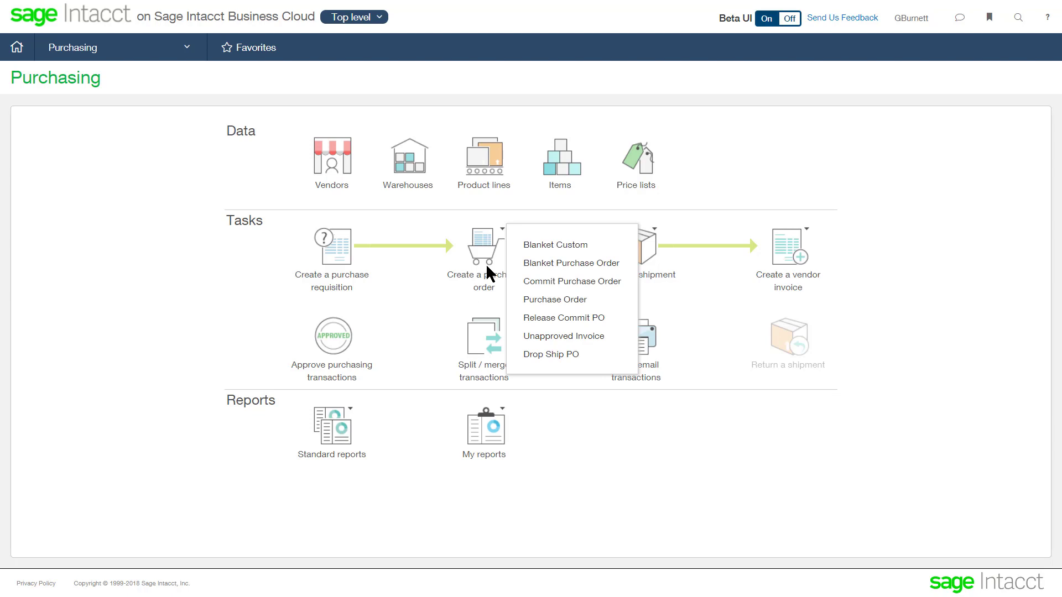
Step: Start a standard purchase order for vendor Computer Connection
left_click(554, 299)
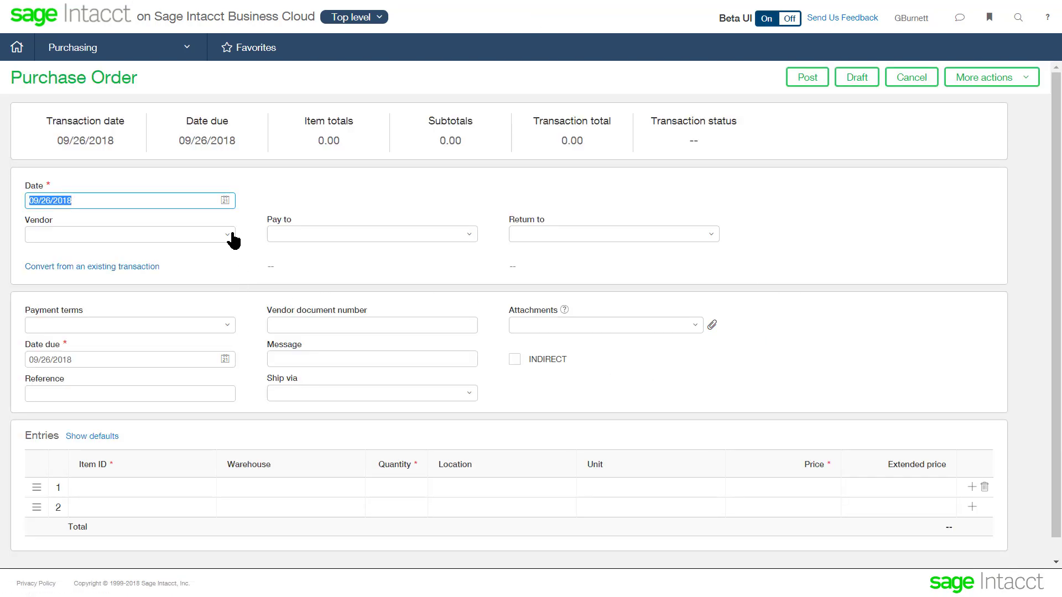
left_click(227, 234)
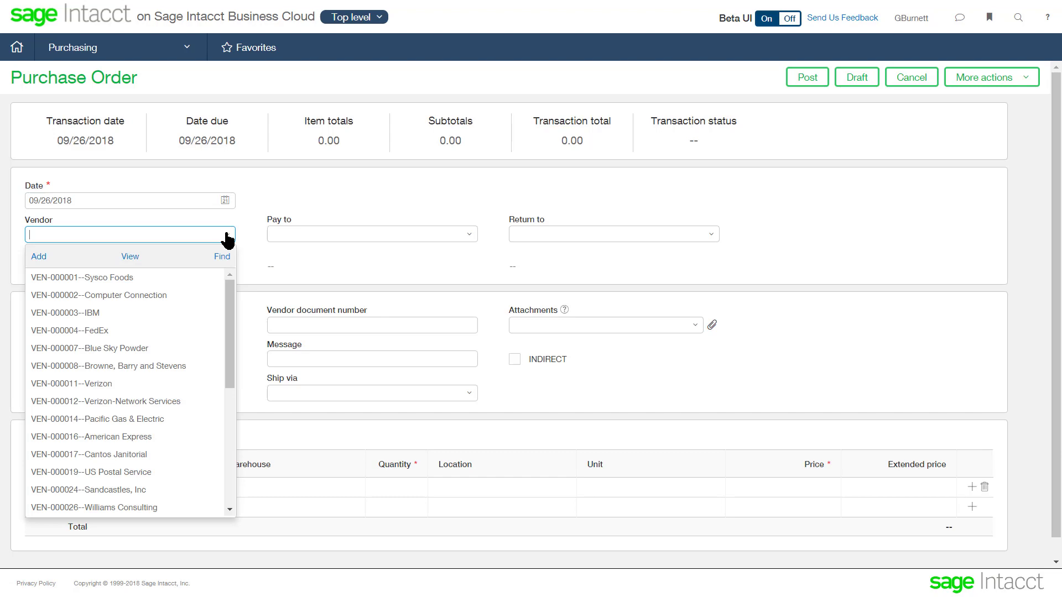
left_click(202, 296)
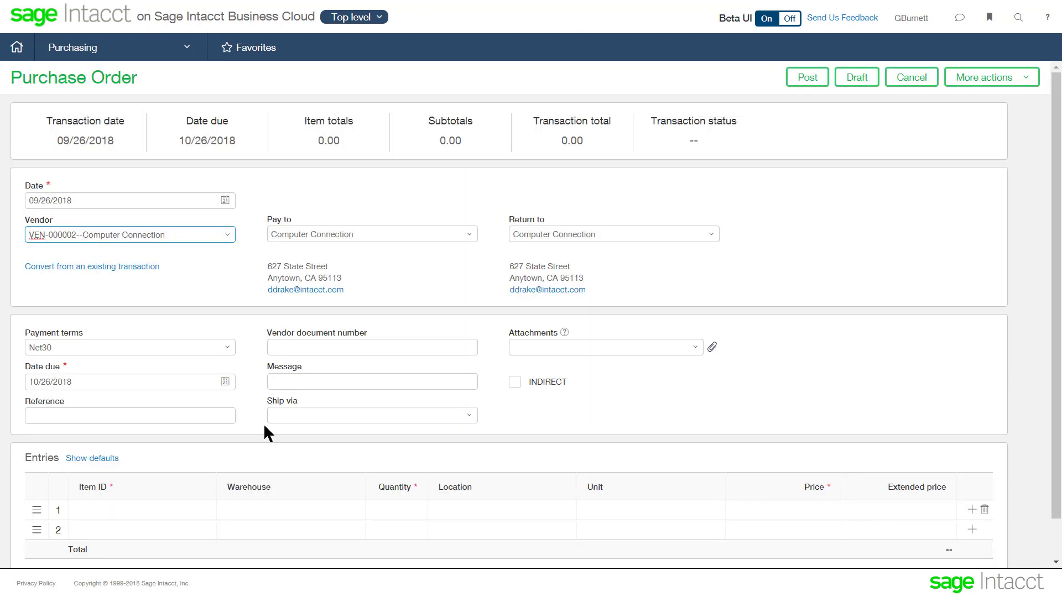
Step: Add 10 units of 21400 ADT 1000 from warehouse Main - BU 1 and post the order
left_click(174, 512)
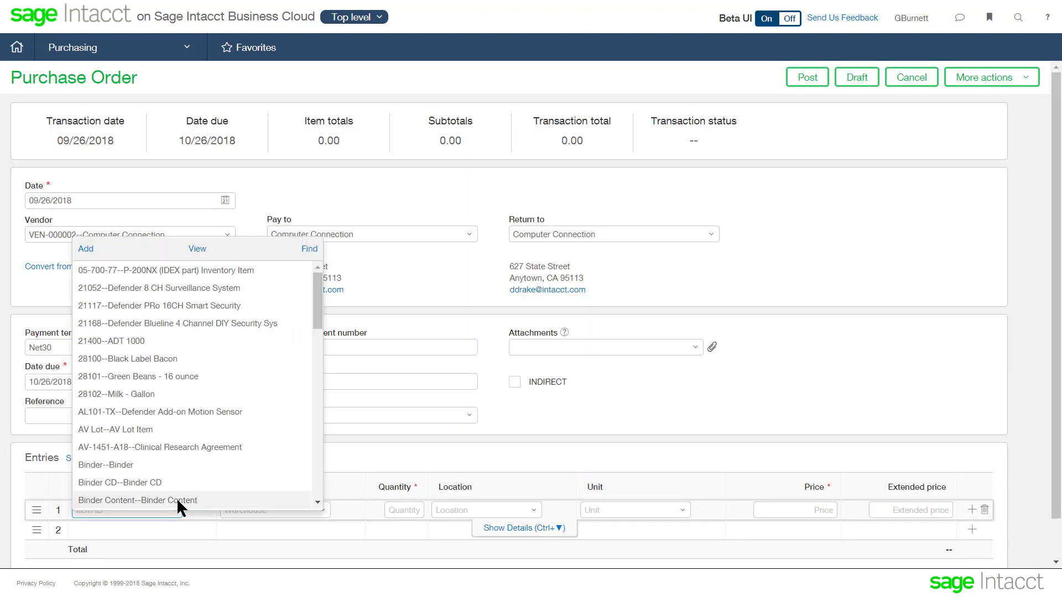
left_click(174, 345)
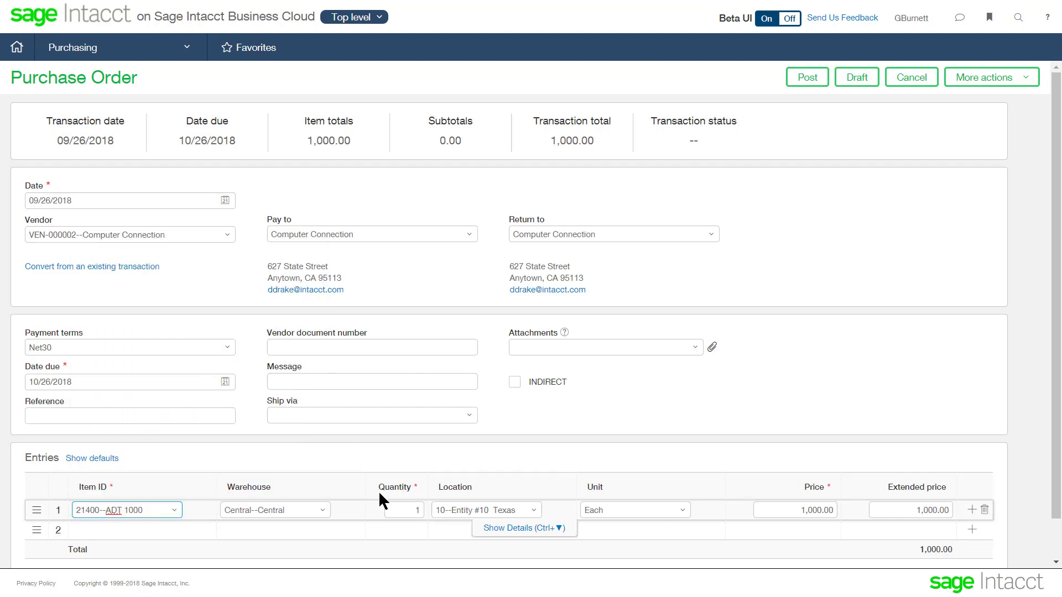
left_click(324, 512)
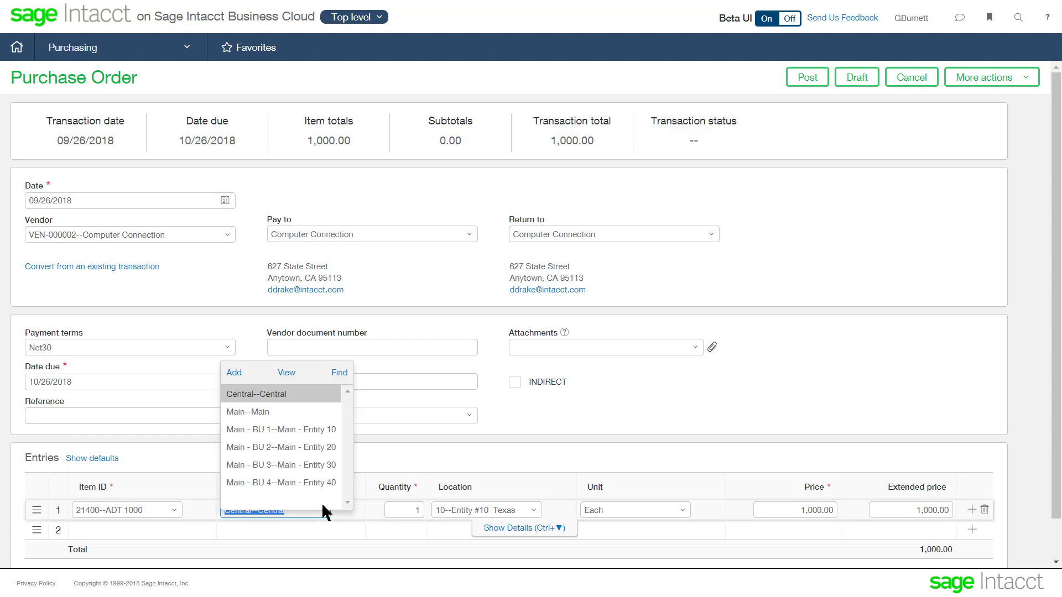
left_click(299, 430)
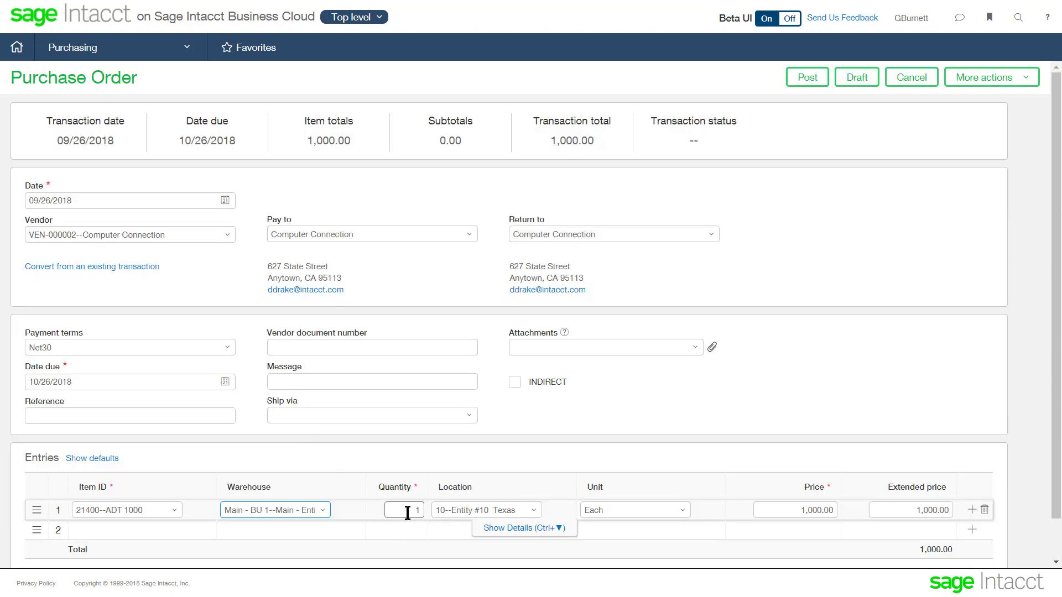
left_click(407, 511)
type("0")
key("Tab")
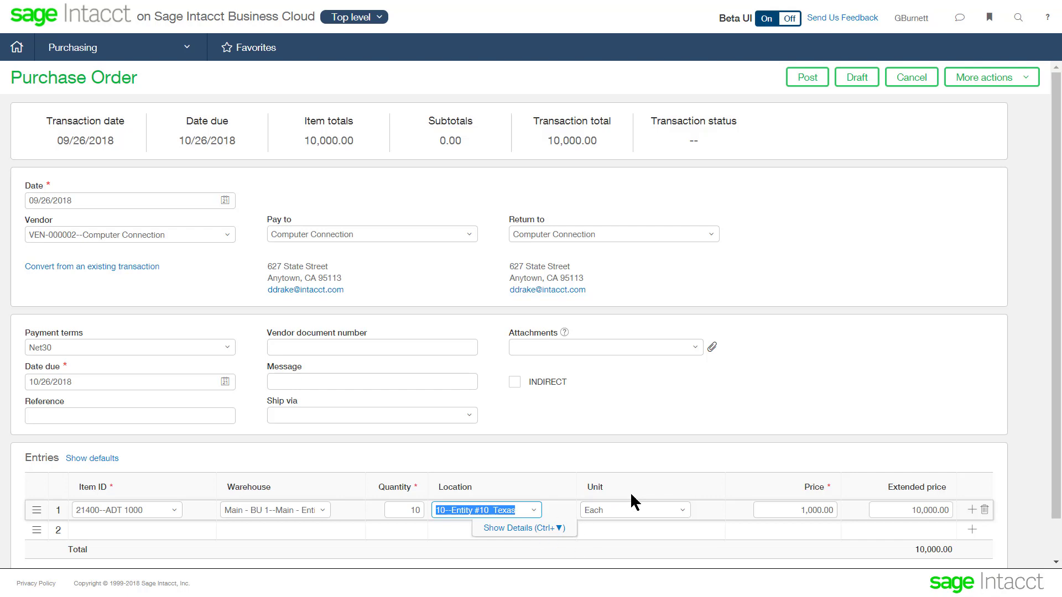
left_click(816, 80)
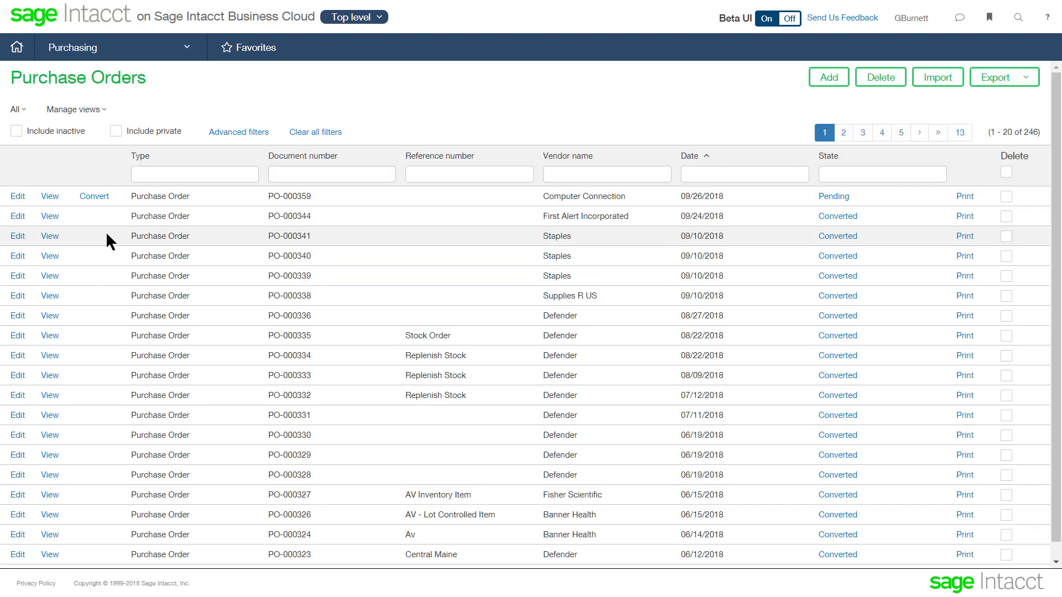
Step: Convert PO-000359 into a PO Receiver for ten ADT 1000 units and open line 1 for editing
left_click(94, 198)
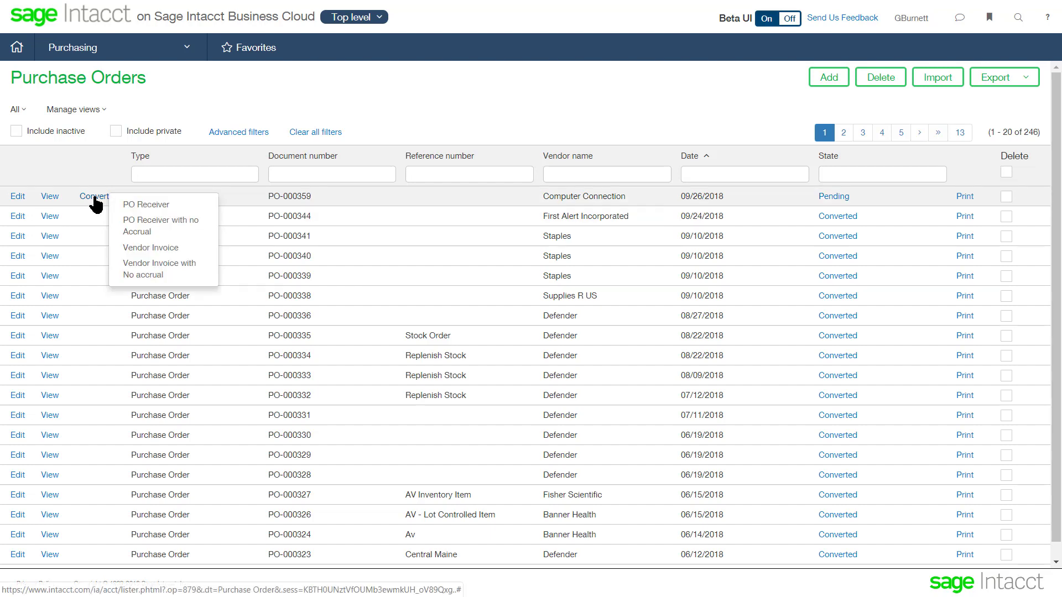
left_click(147, 204)
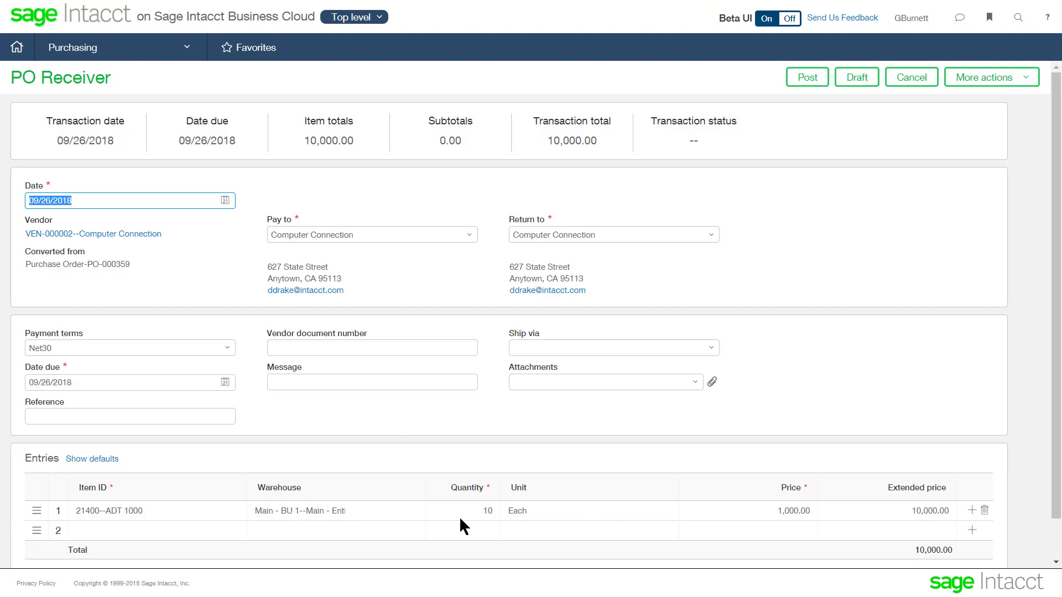
left_click(478, 511)
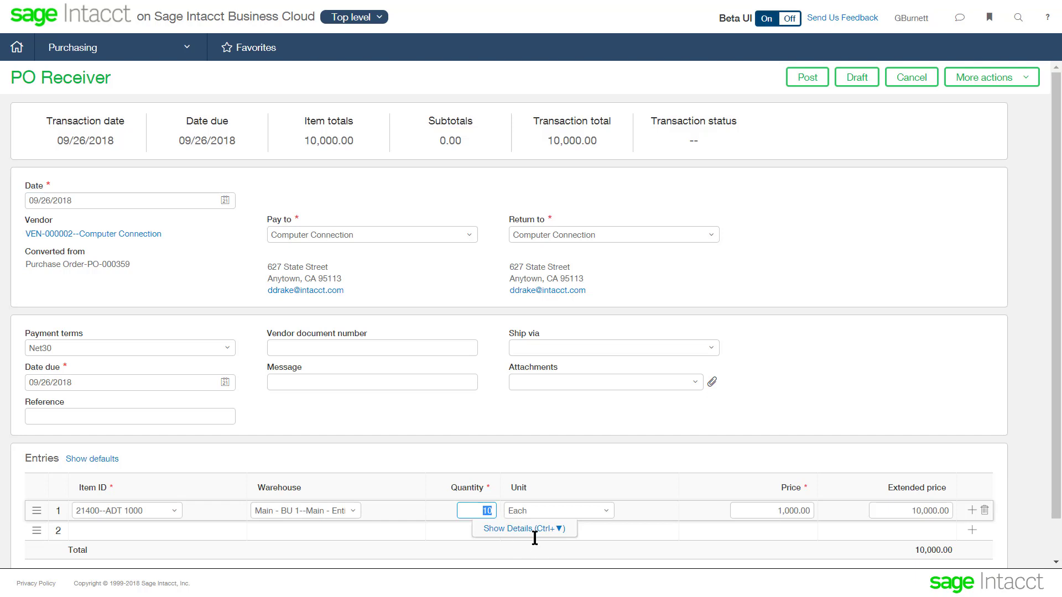
Step: Try posting the receiver, dismiss the missing-tracking error for item 21400, and expand line 1's details
left_click(807, 78)
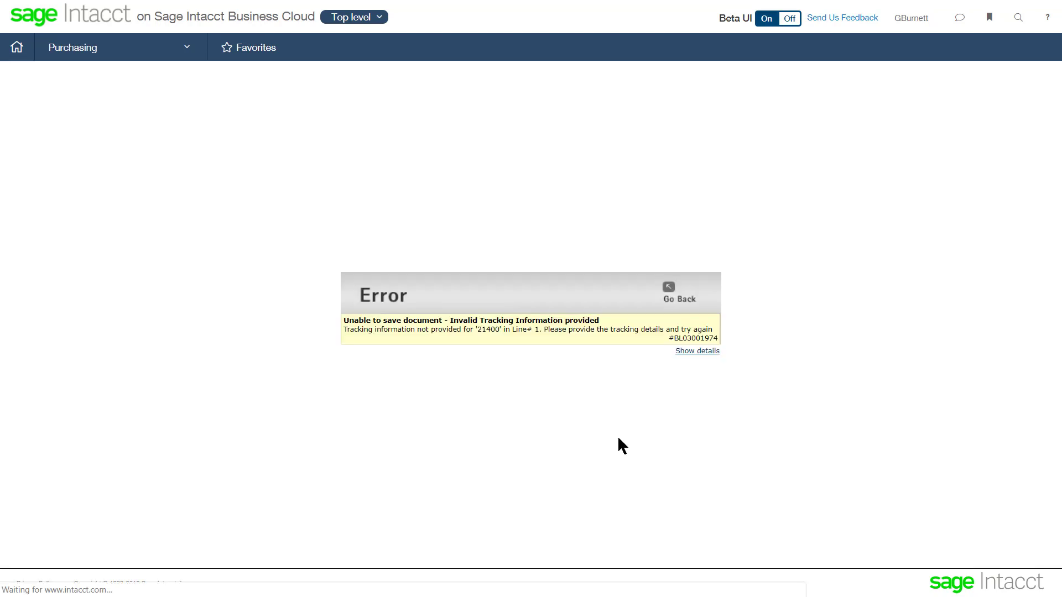
left_click(671, 294)
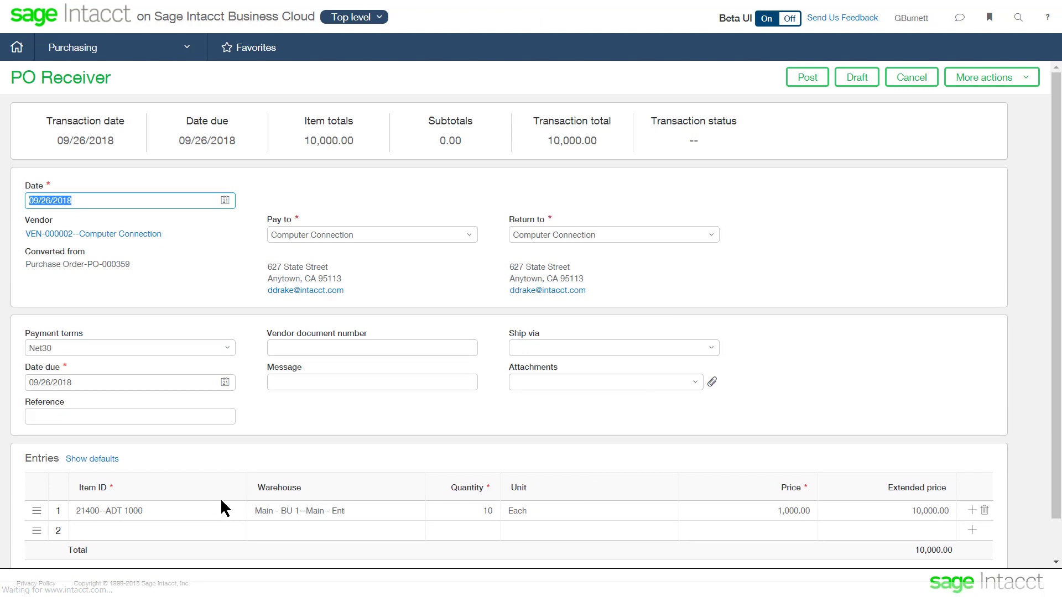
left_click(446, 512)
left_click(519, 529)
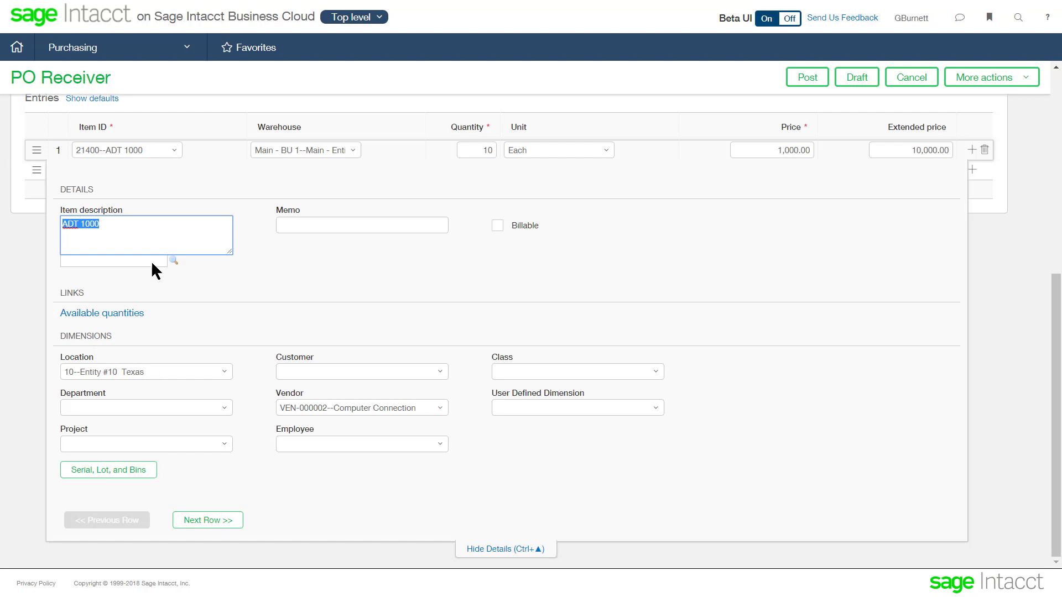
Step: Assign quantity 10 of line 1's ADT 1000 units to aisle A, row 1, bin 100
left_click(145, 470)
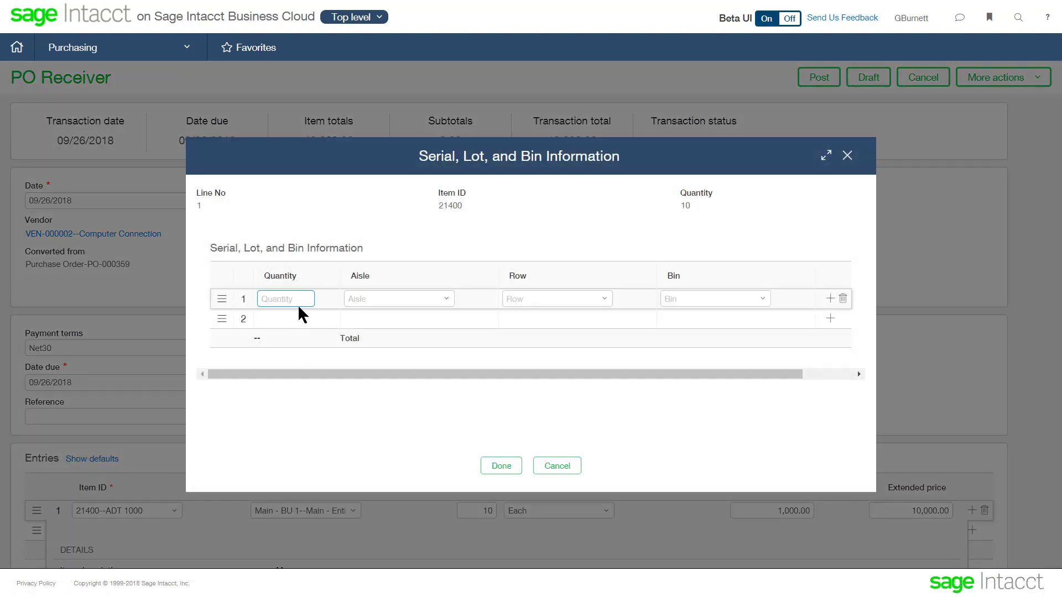
type("10")
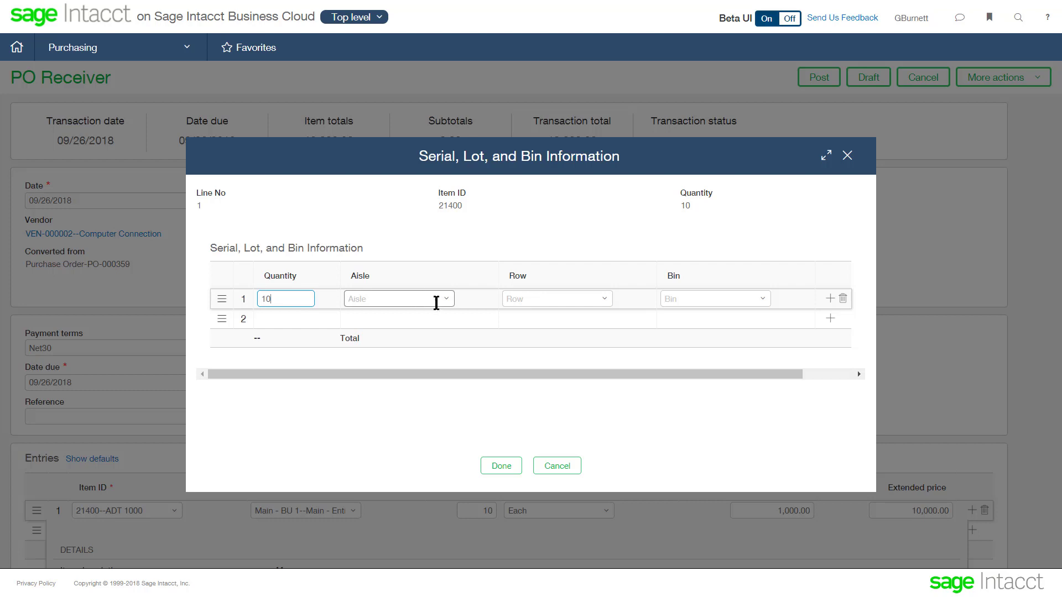
left_click(448, 302)
left_click(447, 318)
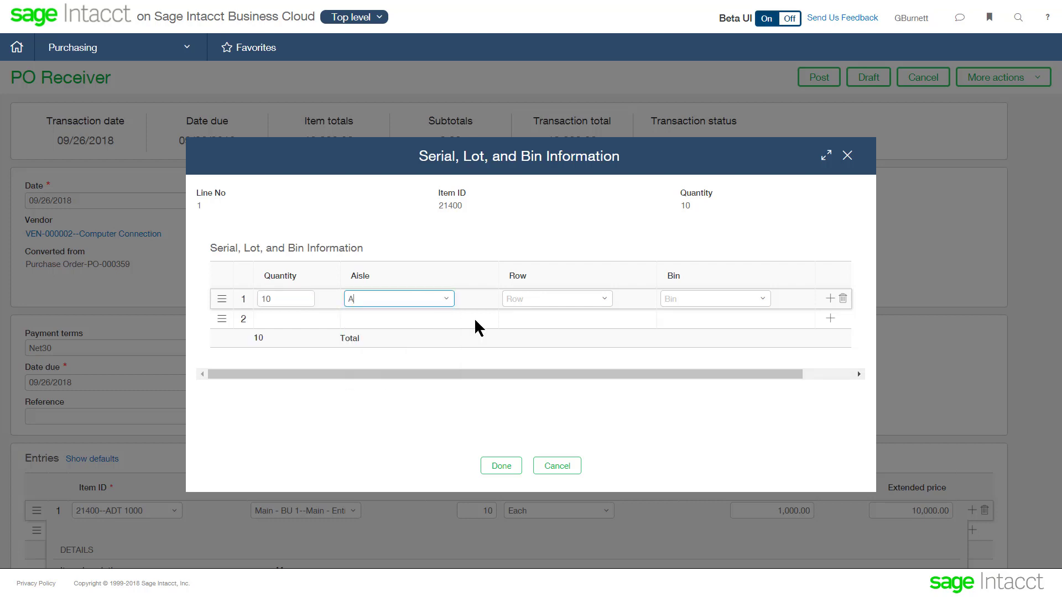
left_click(605, 301)
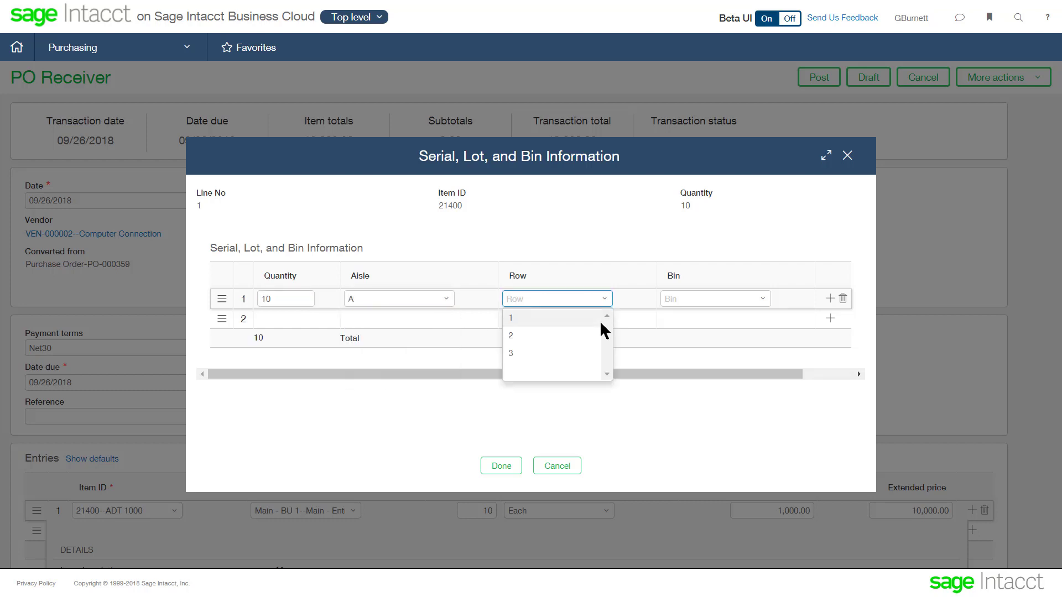
left_click(606, 320)
left_click(763, 302)
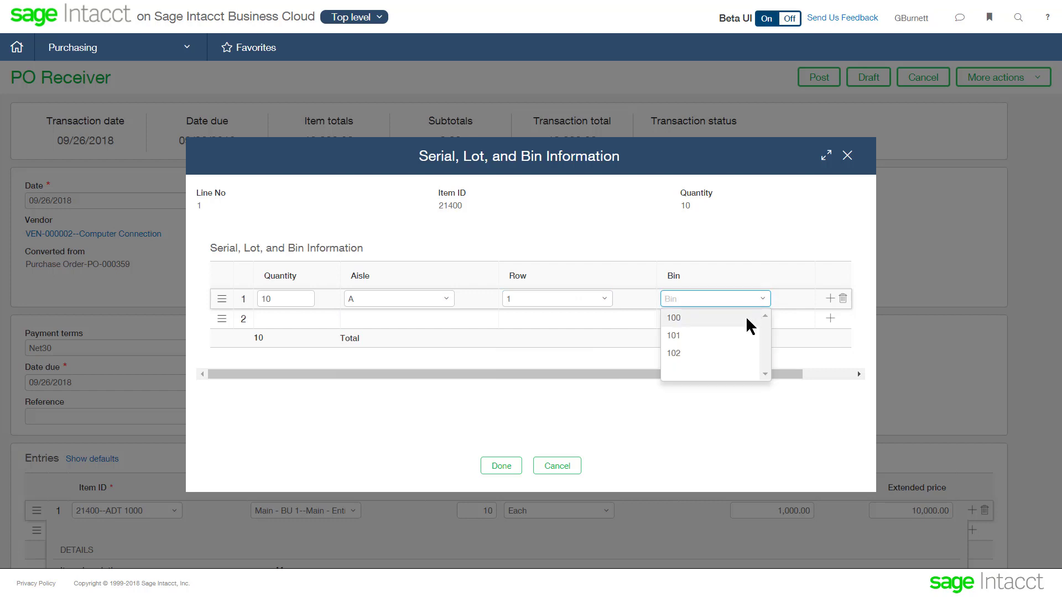
left_click(749, 320)
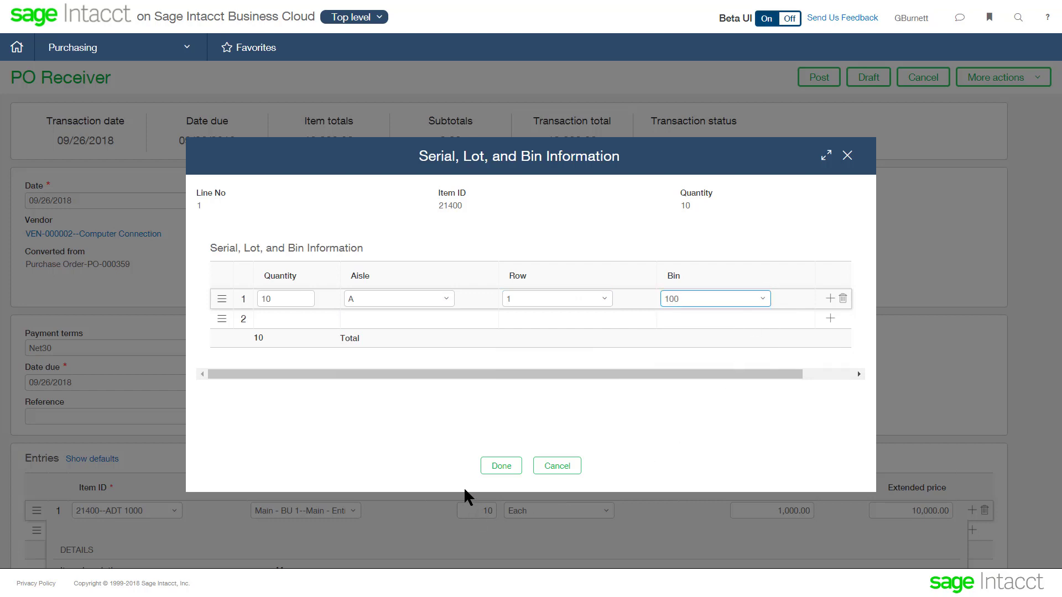
left_click(492, 470)
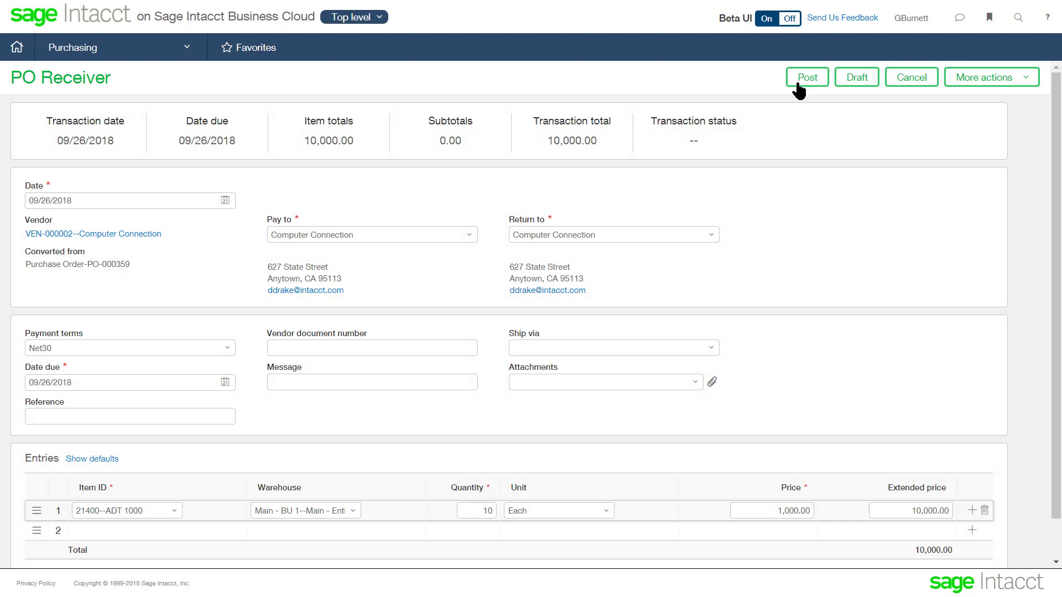
Step: Post receiver REC-000279, convert it to a vendor invoice, and post the invoice
left_click(797, 85)
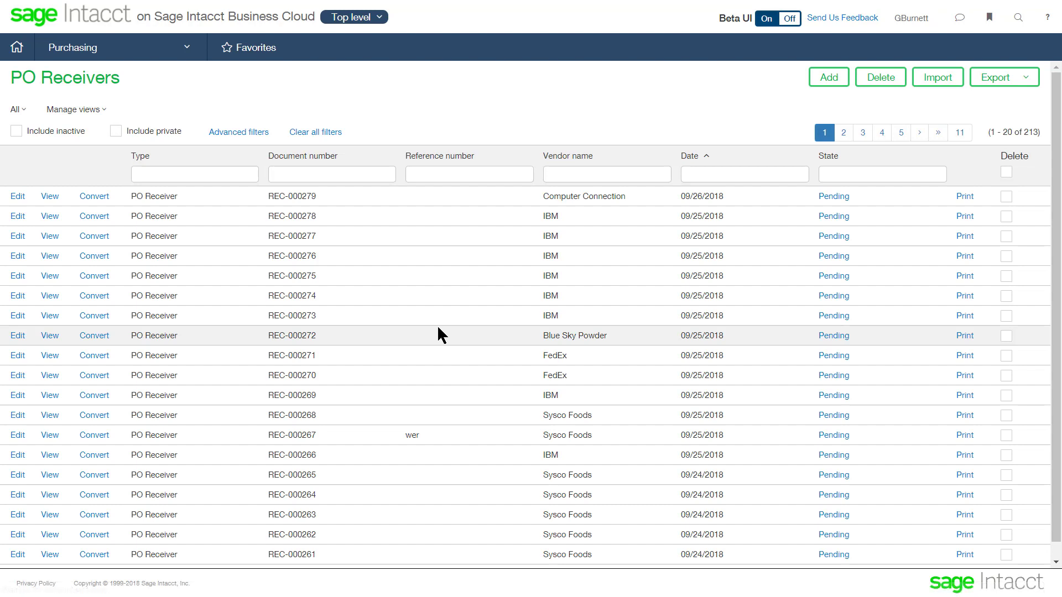
left_click(95, 200)
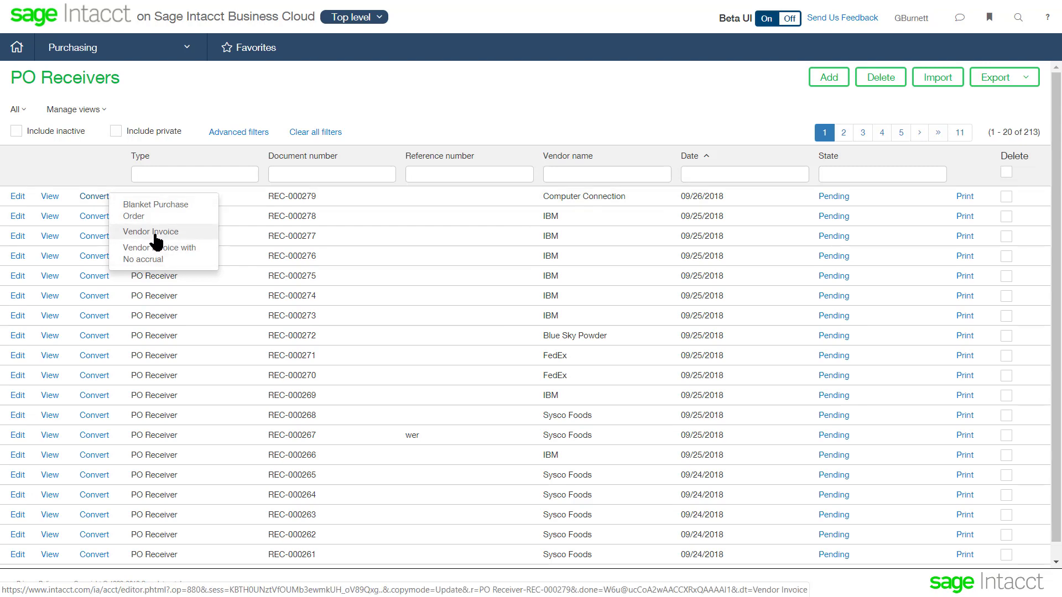
left_click(157, 242)
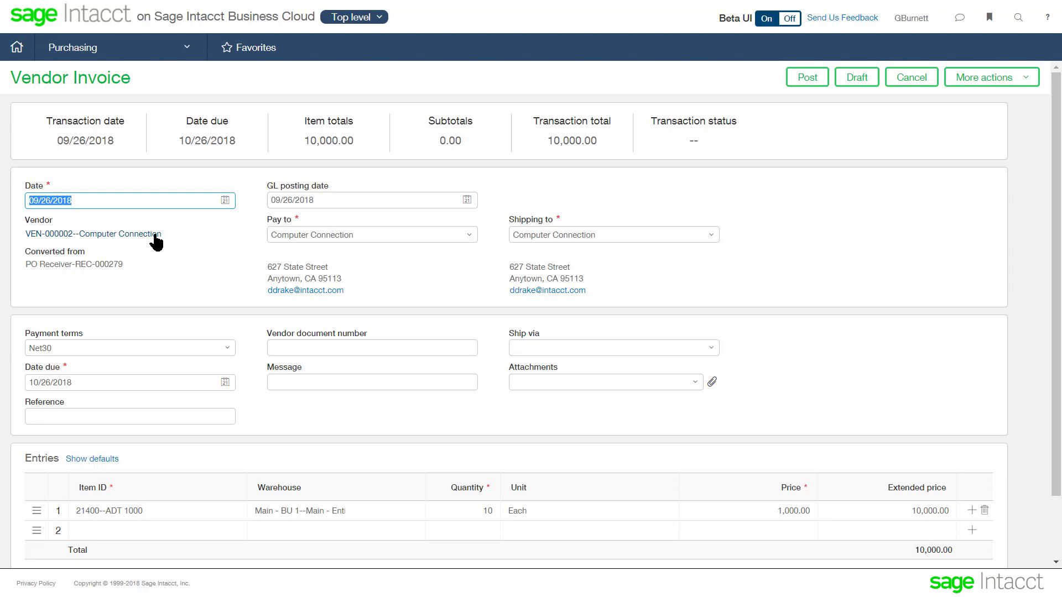
left_click(808, 80)
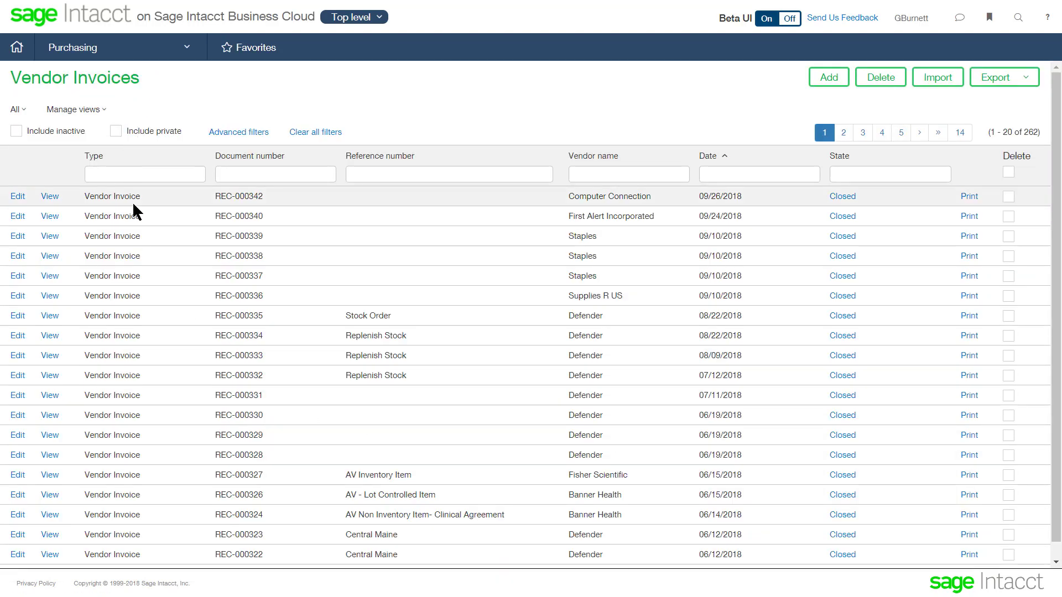
left_click(56, 196)
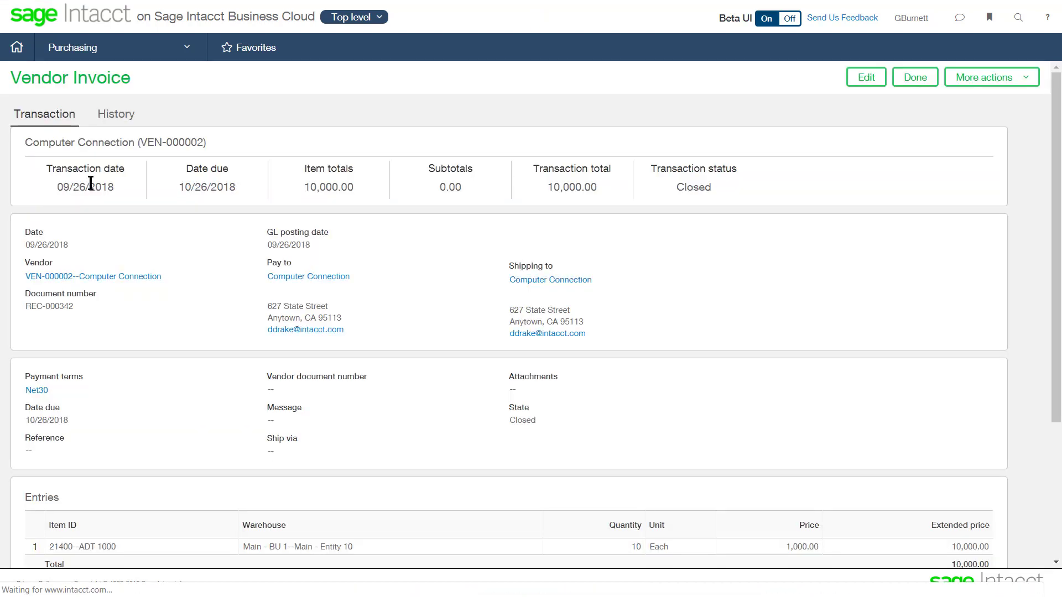
left_click(117, 117)
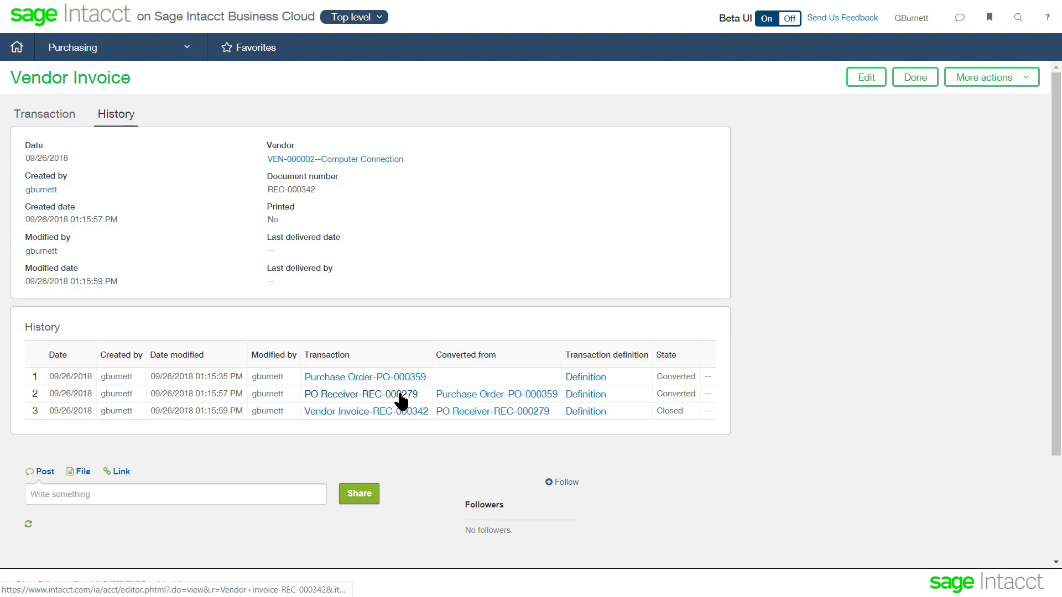
left_click(918, 80)
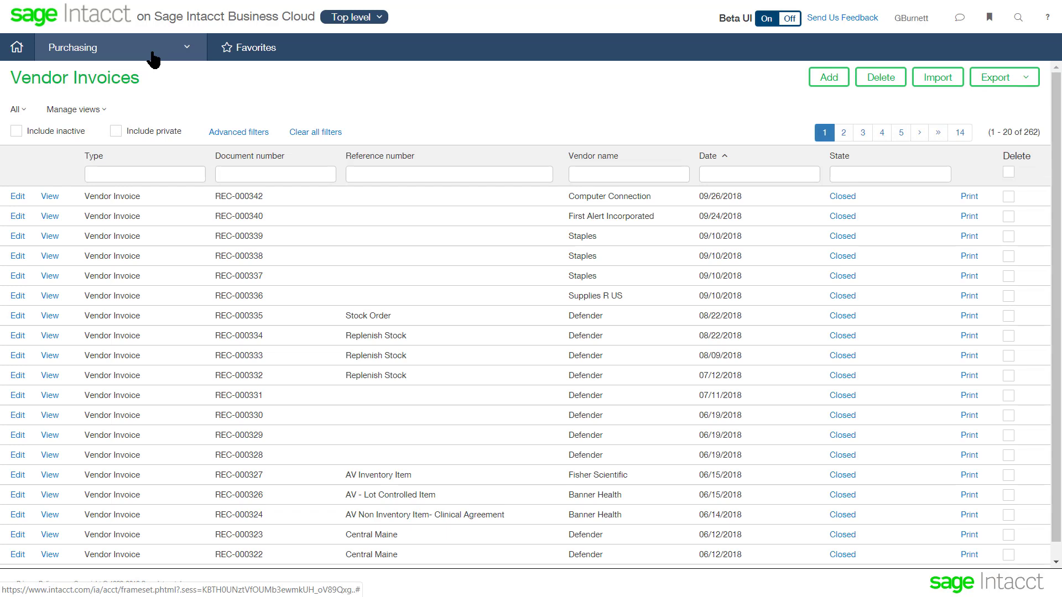
Step: Switch with Alt+Tab to the Inventory PowerPoint slide show window
key("alt+Tab")
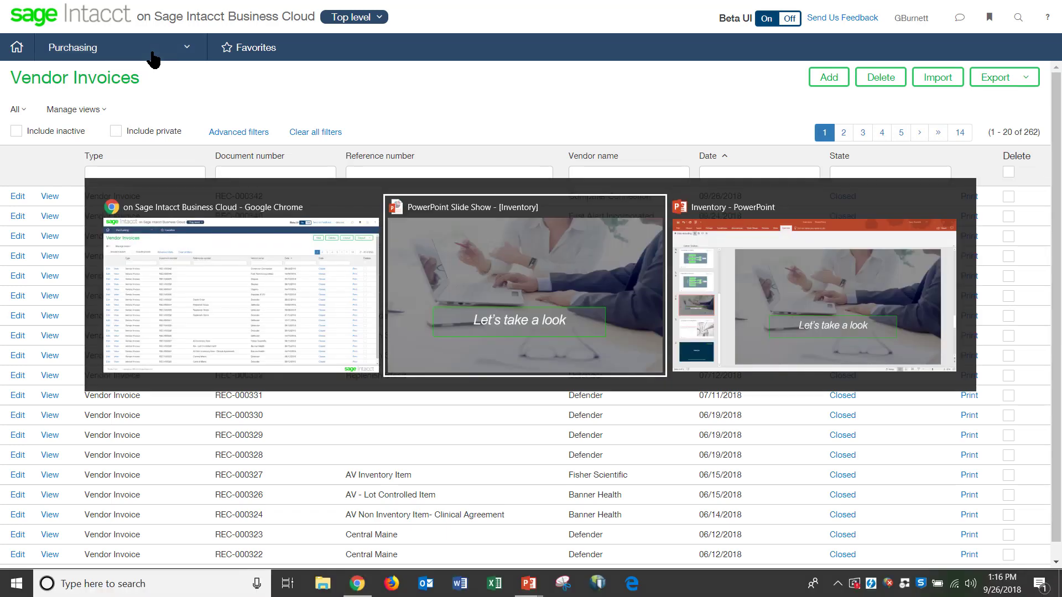